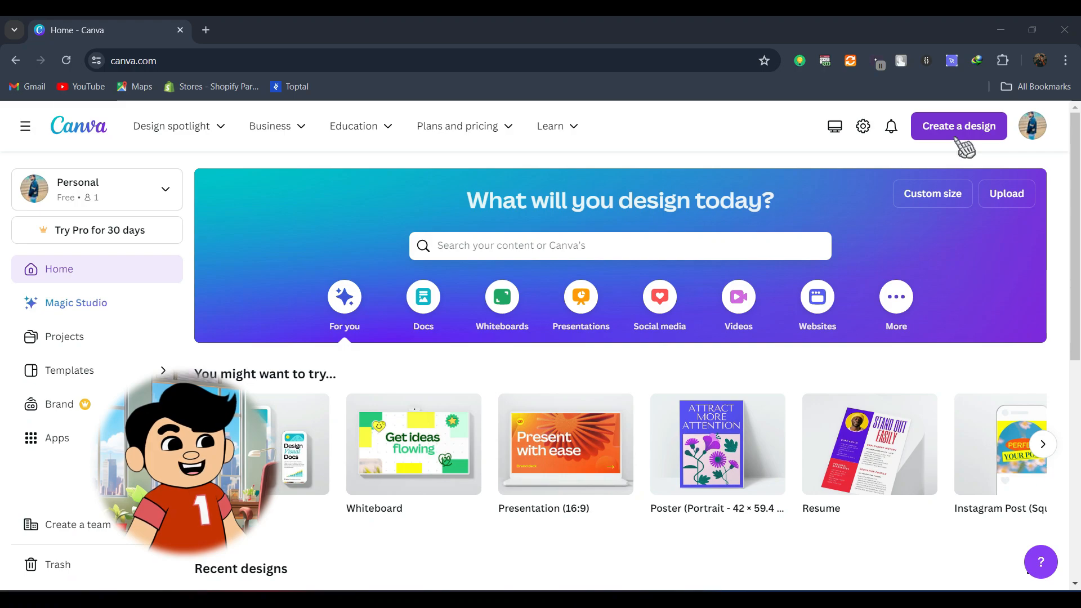
Step: Create a new design using the Classroom Motivational Poster (Square) format
left_click(957, 138)
type("motivational")
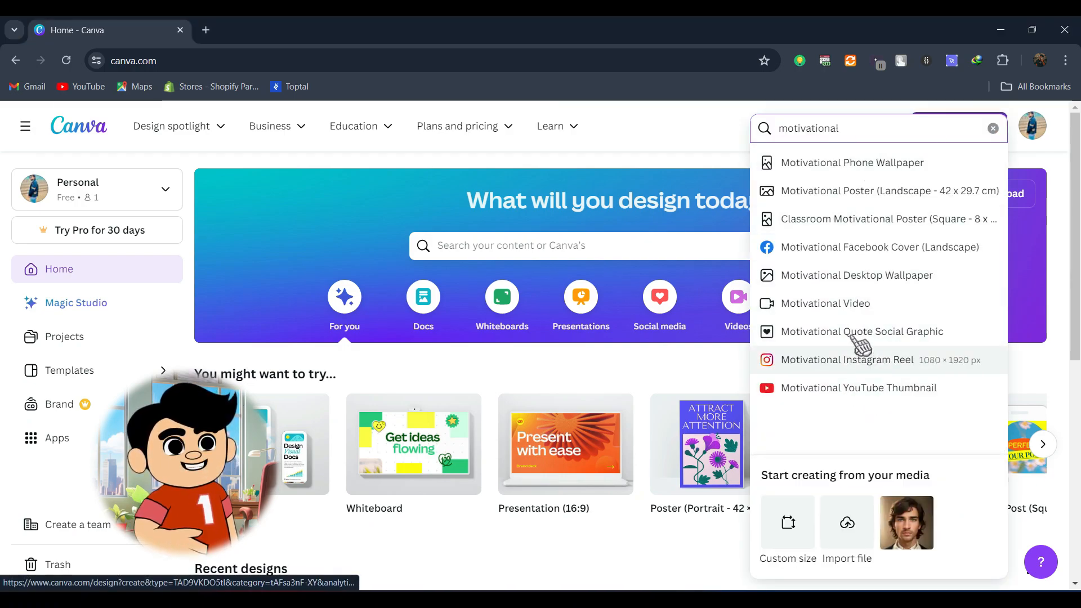
left_click(875, 221)
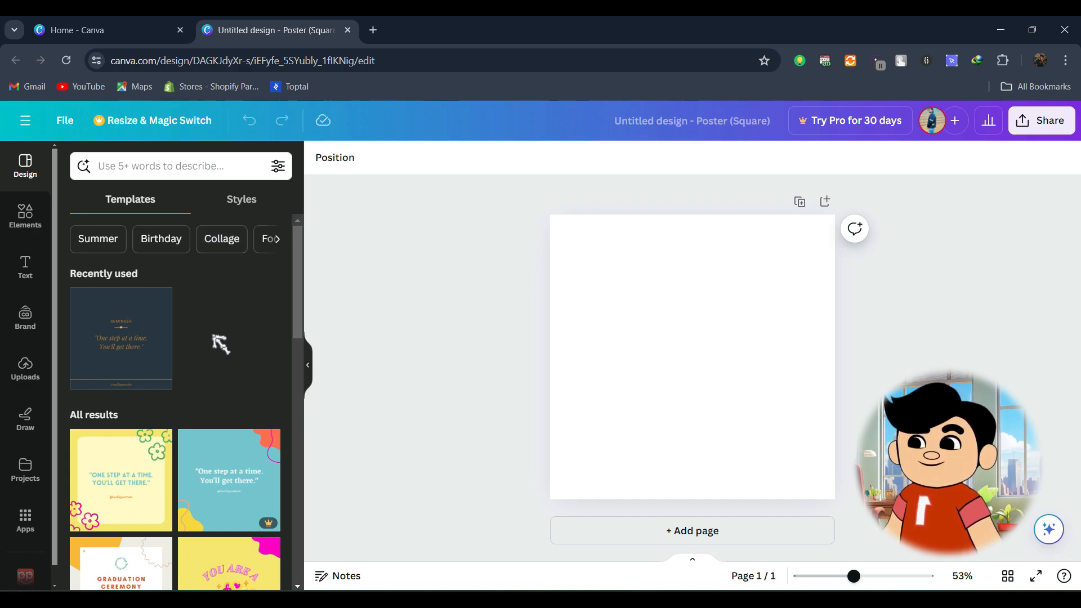
Step: Apply the dark Simple Elegant Inspiring Quote Poster template with the orange "One step at a time. You'll get there." text
scroll(220, 344, "down", 5)
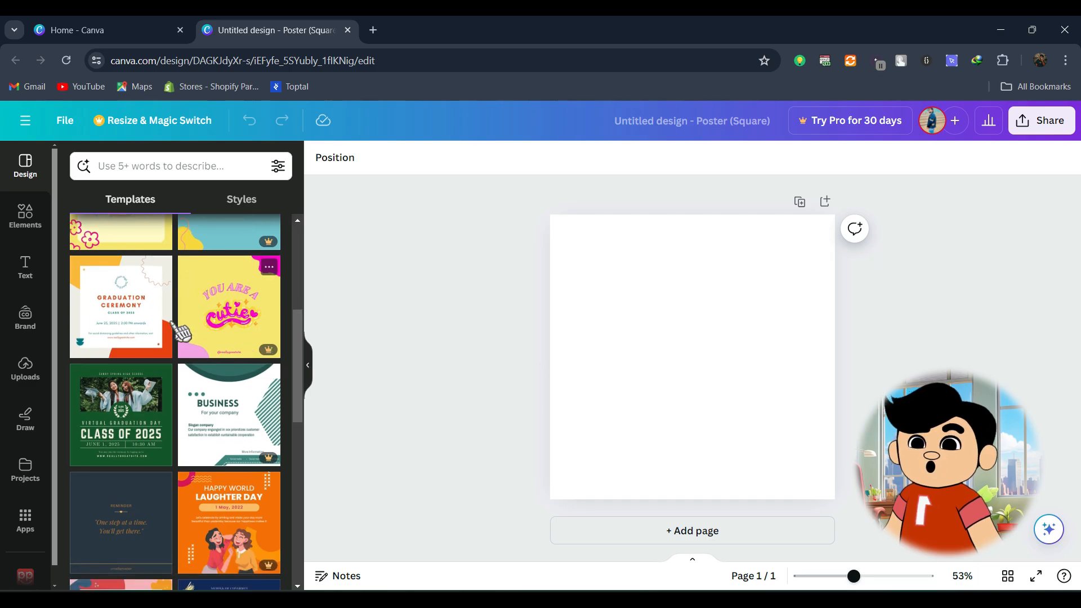
scroll(182, 332, "down", 3)
left_click(125, 401)
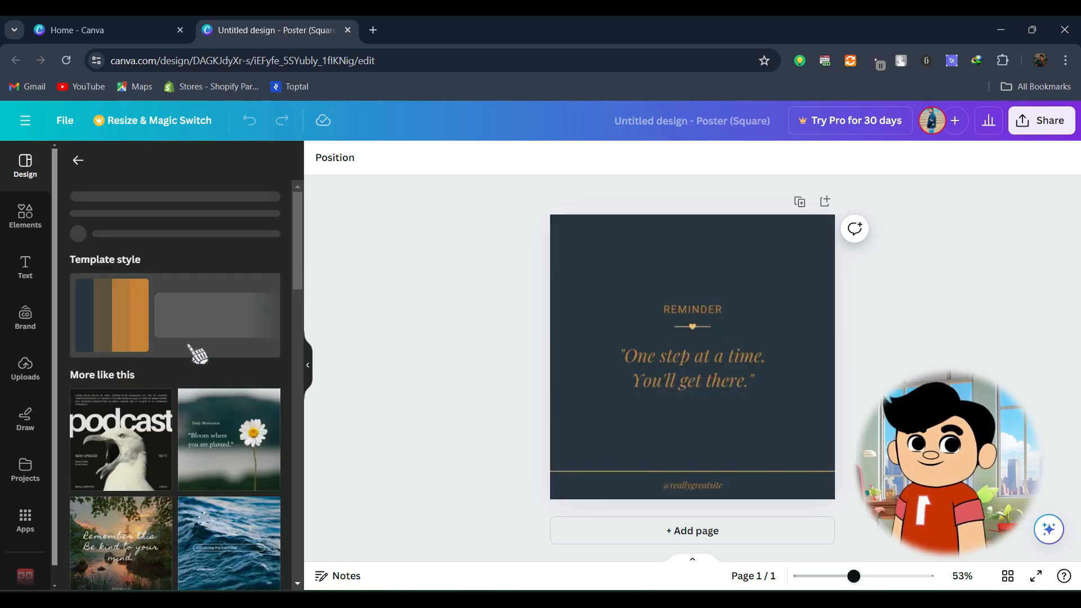
left_click(614, 363)
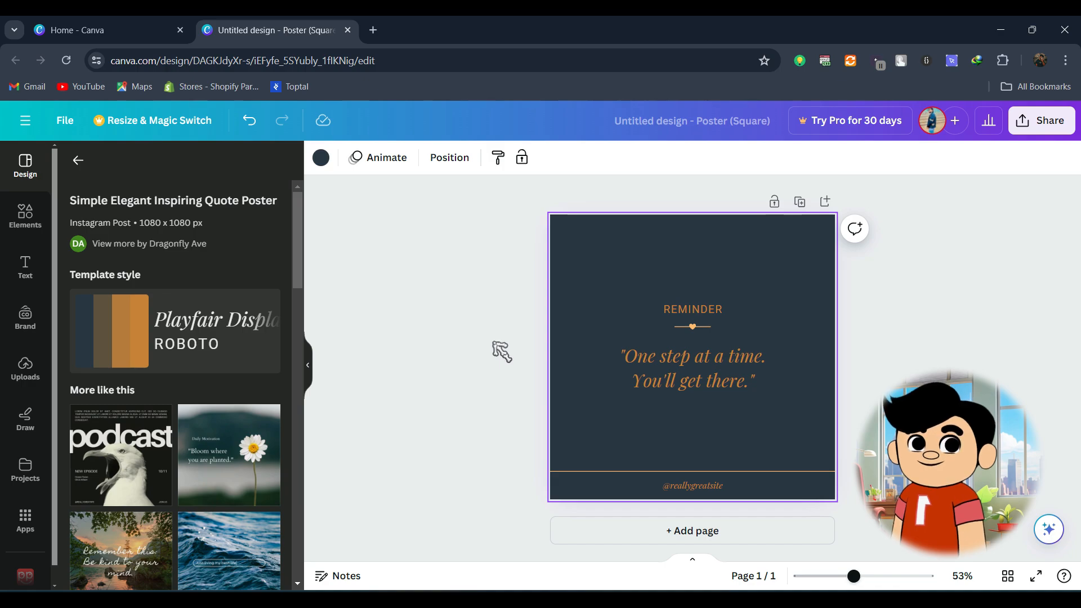
Step: Replace the template quote with "Don't watch the clock; do what it does. Keep going." copied from quotes.txt in Notepad
left_click(597, 388)
key("alt+Tab")
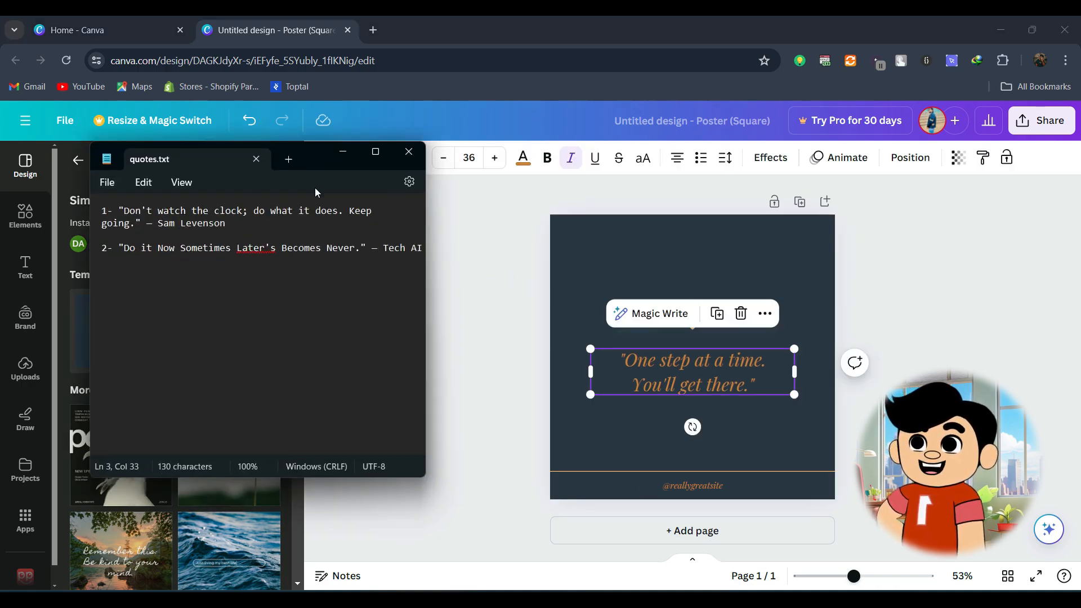
left_click_drag(142, 226, 127, 218)
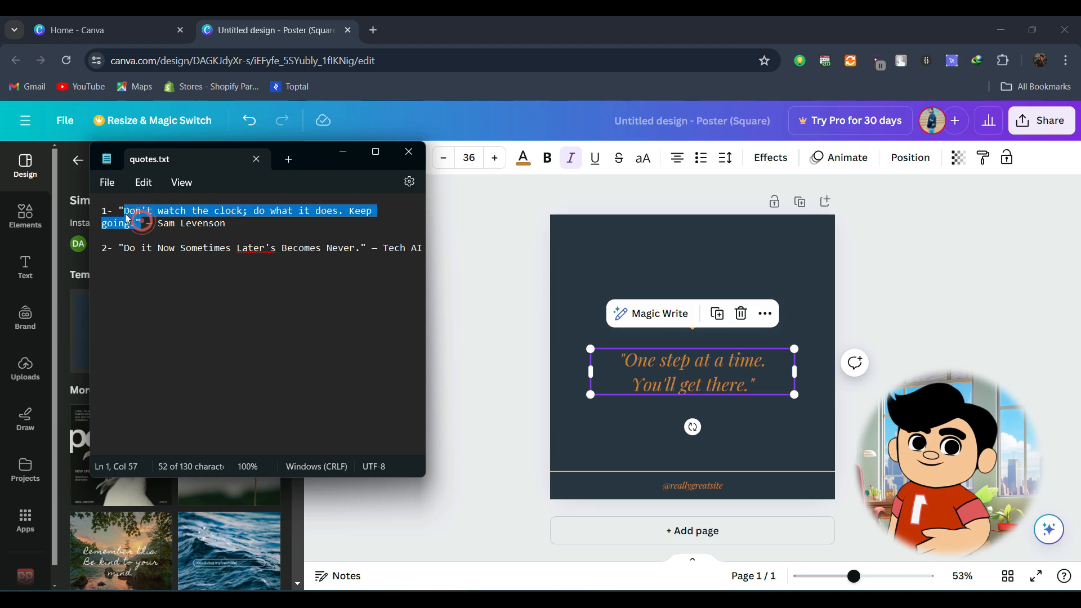
key("ctrl+c")
key("alt+Tab")
double_click(618, 365)
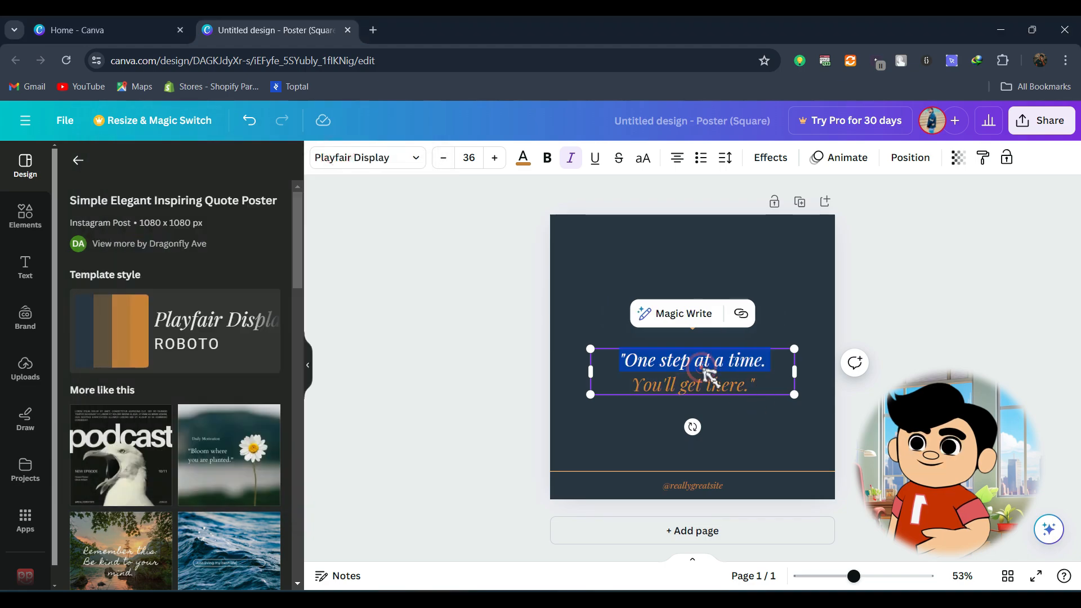
key("ctrl+v")
Step: Enlarge the quote text and swap its place with the REMINDER label, so the quote sits above the label
left_click_drag(590, 349, 566, 342)
left_click_drag(636, 375, 653, 372)
left_click_drag(696, 327, 694, 420)
left_click_drag(603, 382, 598, 312)
Step: Stack the heart divider and REMINDER label closely beneath the quote, and colour the quote white
left_click(692, 397)
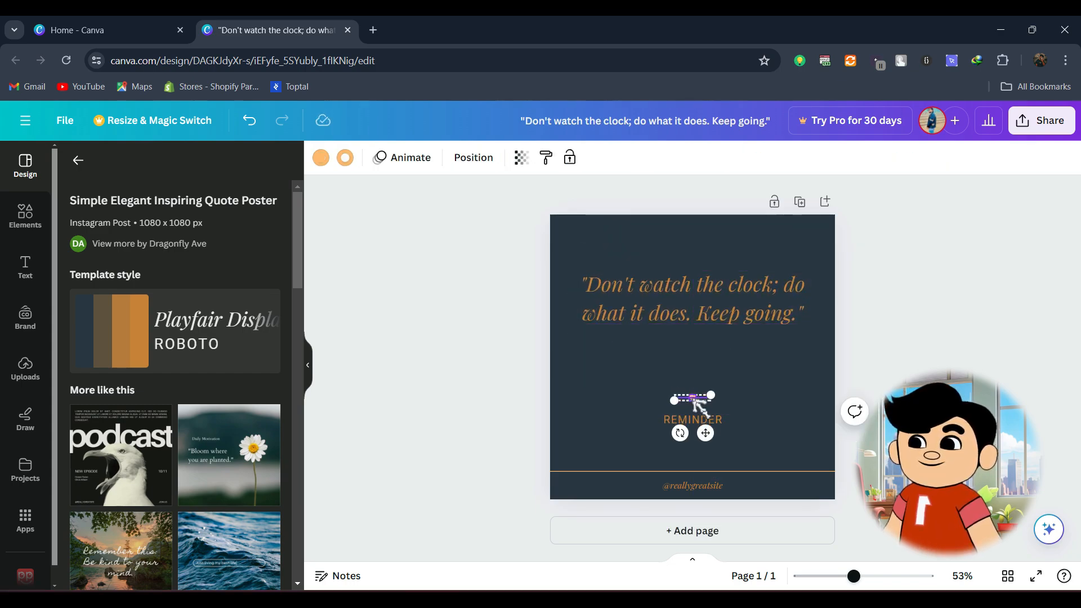
left_click_drag(692, 397, 692, 337)
left_click_drag(712, 413, 712, 391)
left_click_drag(692, 339, 693, 375)
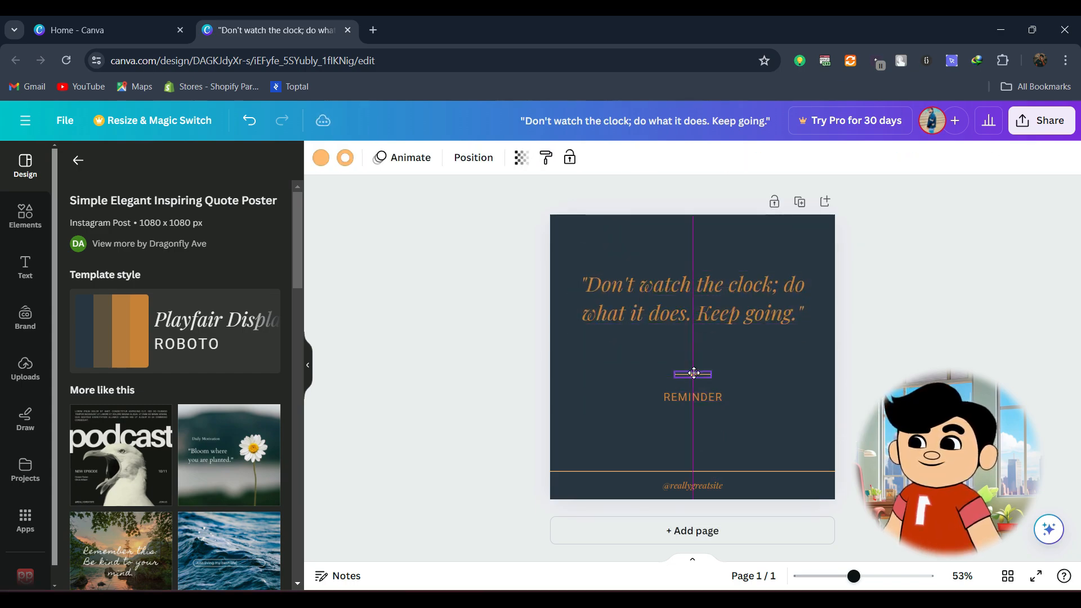
left_click_drag(689, 305, 689, 338)
left_click(523, 158)
Step: Replace the REMINDER label with the first quote's author name copied from quotes.txt, enclosed in curly braces
left_click(709, 399)
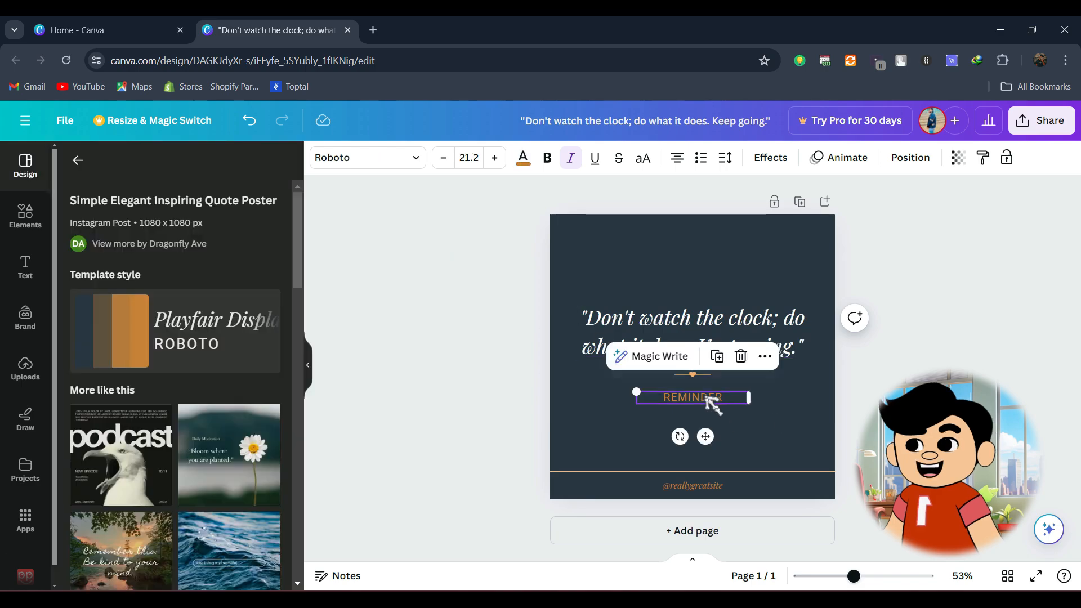
key("alt+Tab")
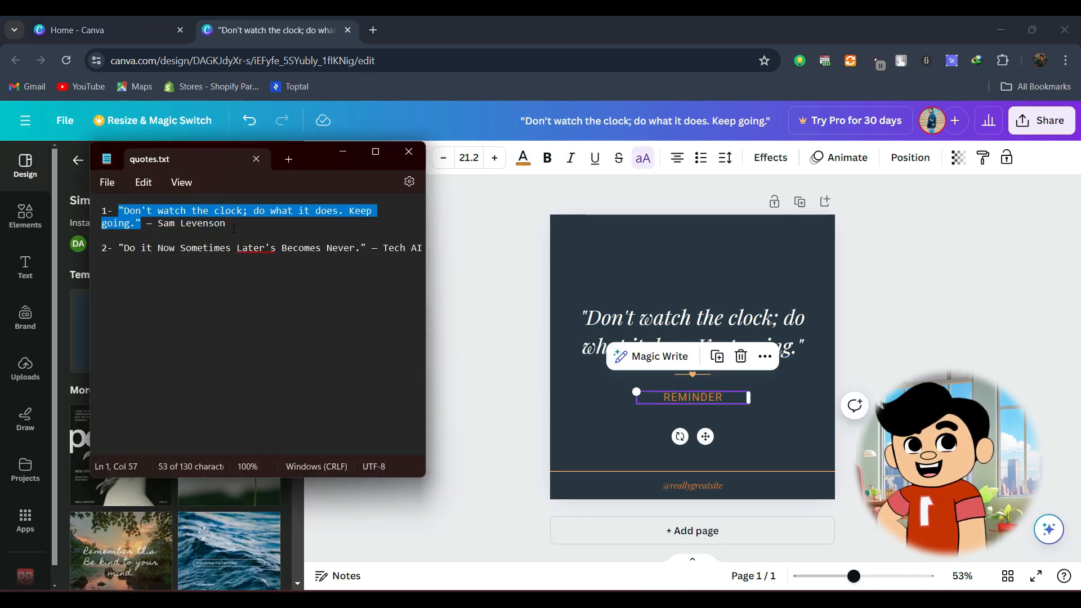
left_click_drag(230, 224, 172, 231)
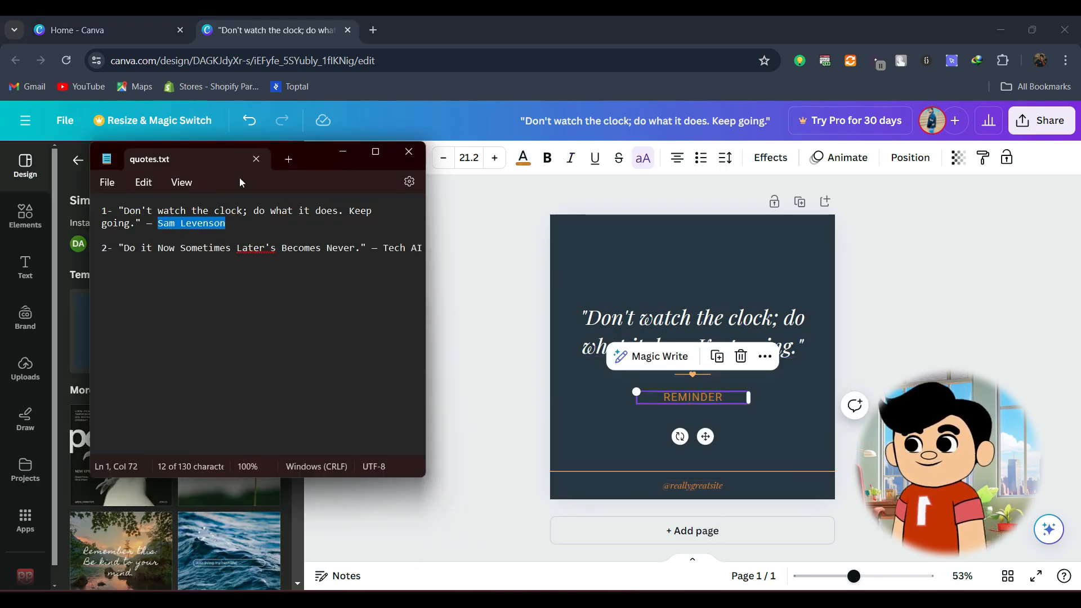
key("ctrl+c")
key("alt+Tab")
key("ctrl+v")
Step: Colour the author's name white and move it slightly closer to the heart divider
left_click(523, 157)
left_click(230, 242)
left_click_drag(699, 404, 699, 399)
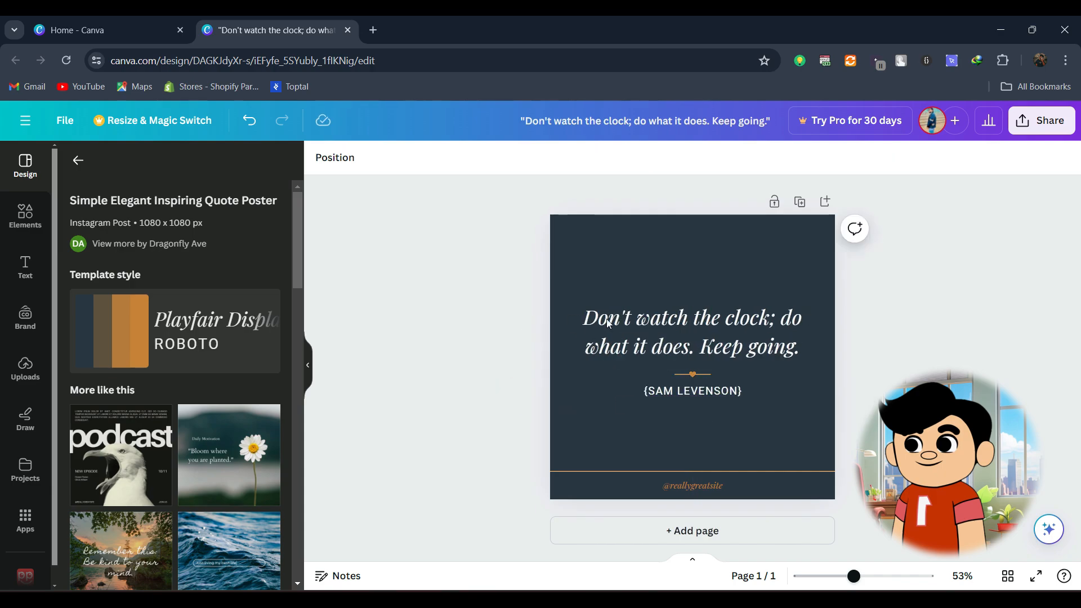
Step: Add the teal opening mark from the "quotation marks" graphics and place it, scaled down, at the start of the quote
left_click(33, 228)
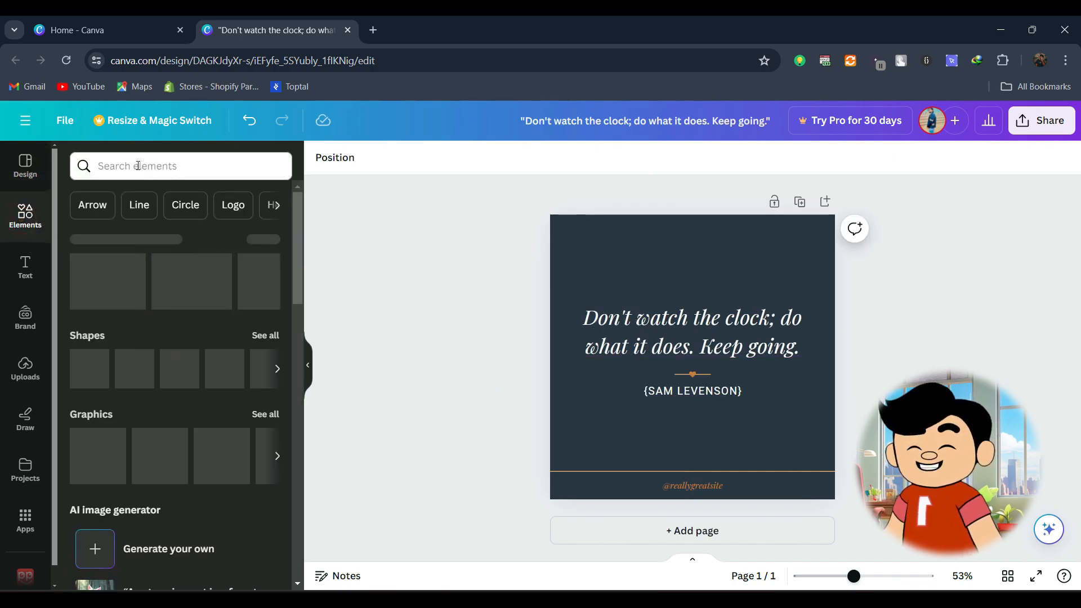
left_click(137, 165)
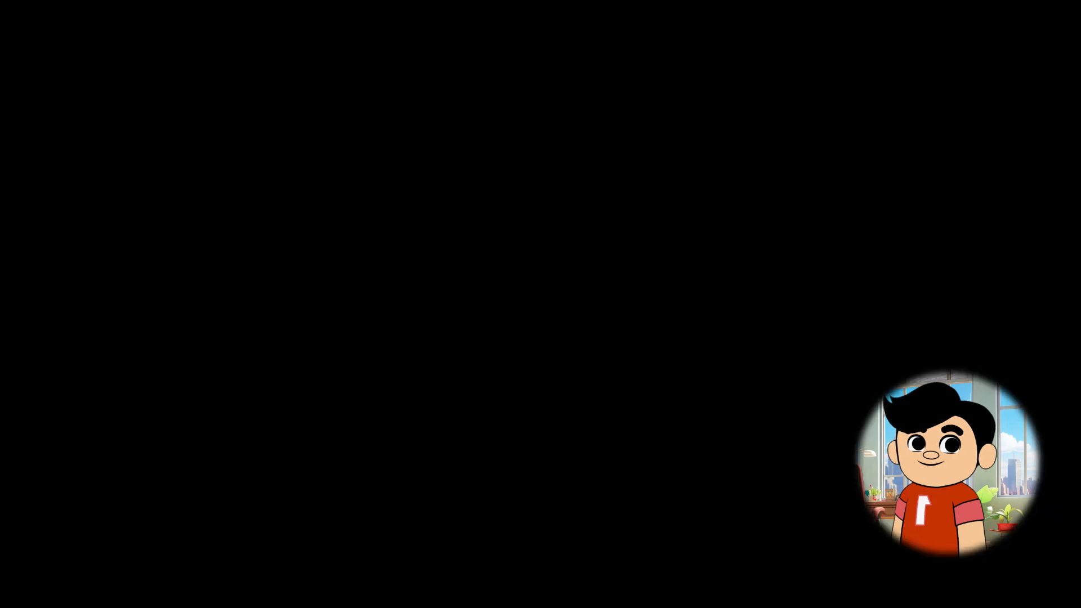
type("quotations")
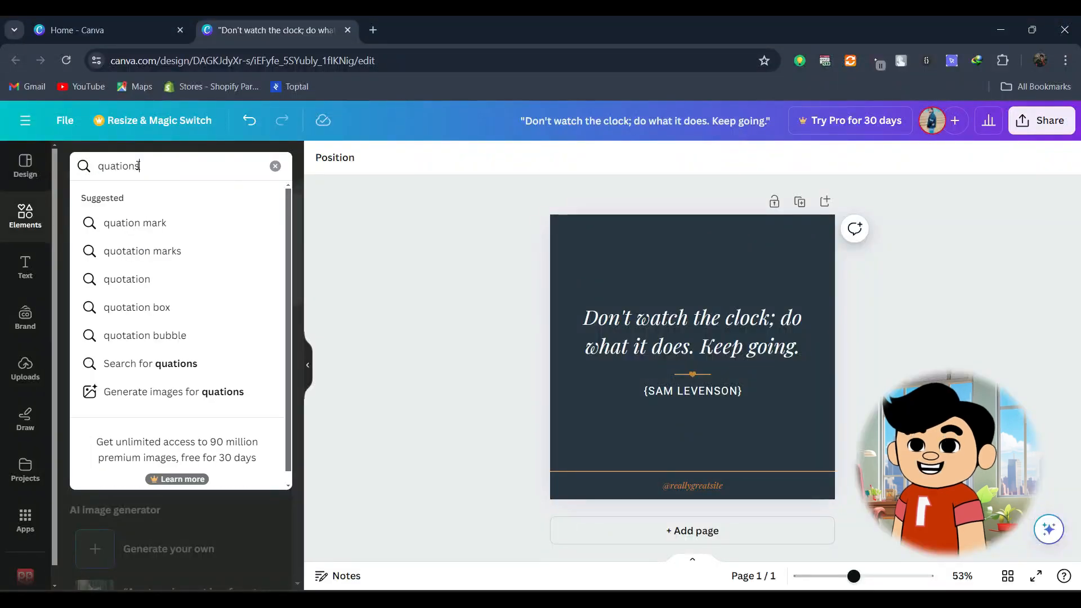
left_click(144, 248)
left_click(121, 199)
scroll(154, 313, "down", 2)
scroll(155, 313, "down", 1)
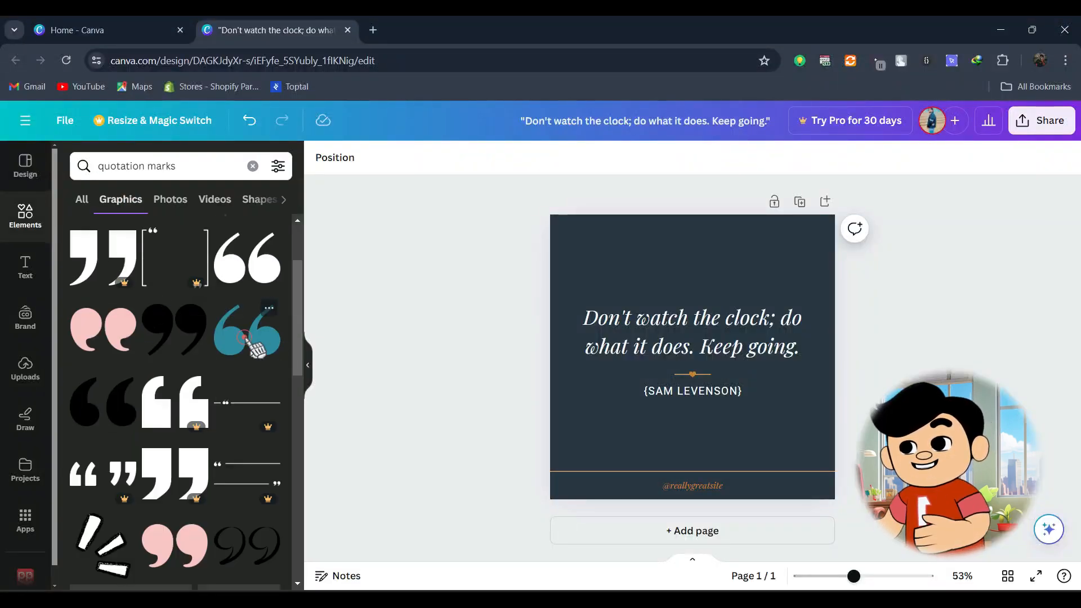
left_click(252, 338)
left_click_drag(727, 372, 676, 458)
left_click_drag(695, 478, 596, 404)
left_click_drag(579, 390, 573, 306)
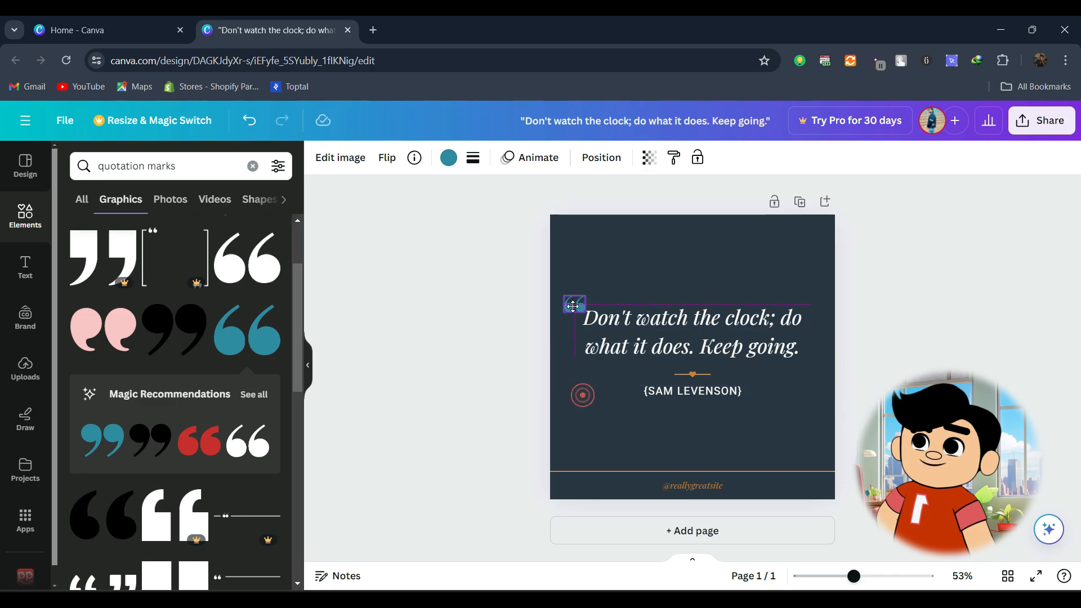
Step: Recolour the opening quotation mark orange and shrink it to sit just before the quote's first word
scroll(846, 499, "up", 3)
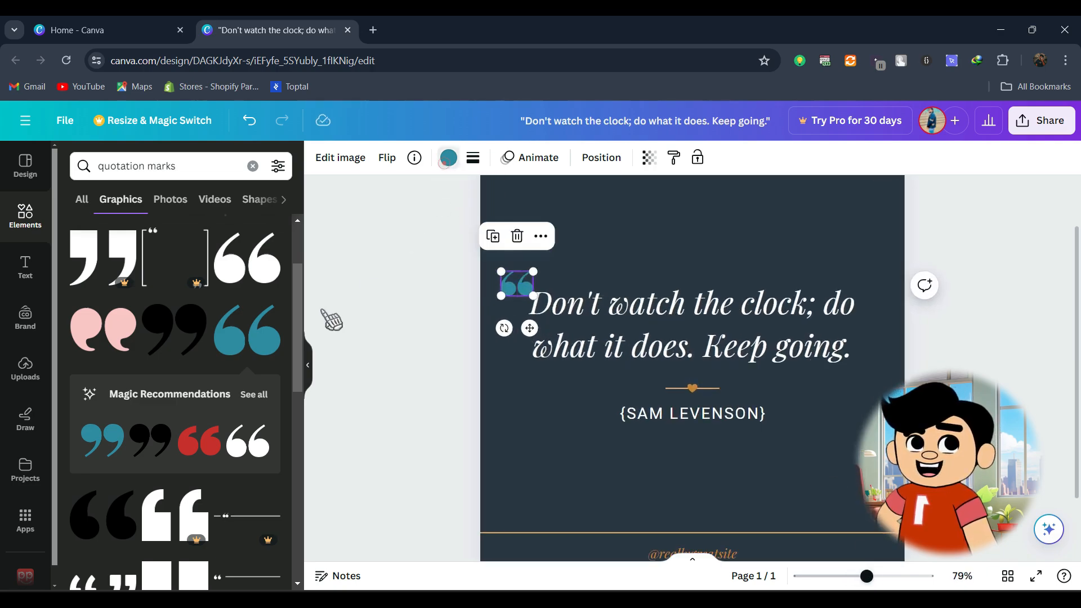
left_click(446, 160)
left_click(193, 242)
left_click(511, 280)
left_click_drag(501, 271, 528, 292)
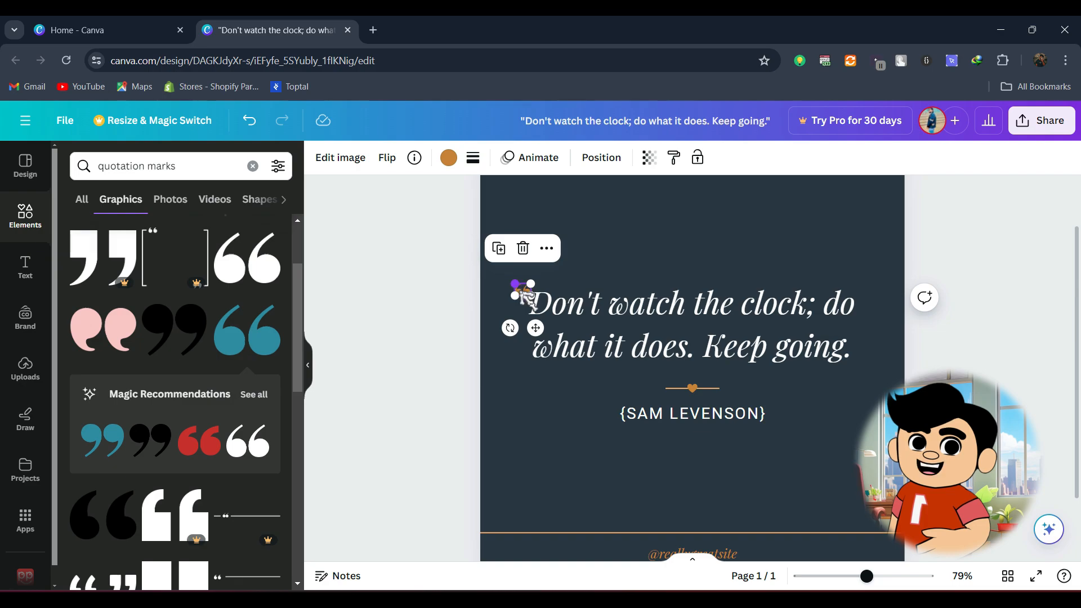
left_click(430, 332)
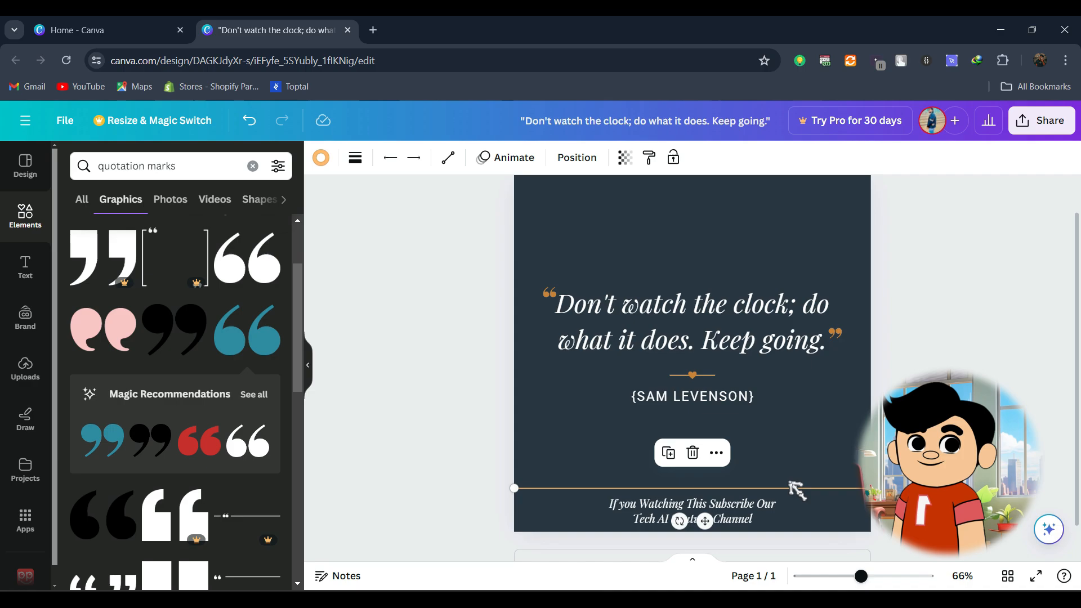
left_click(372, 420)
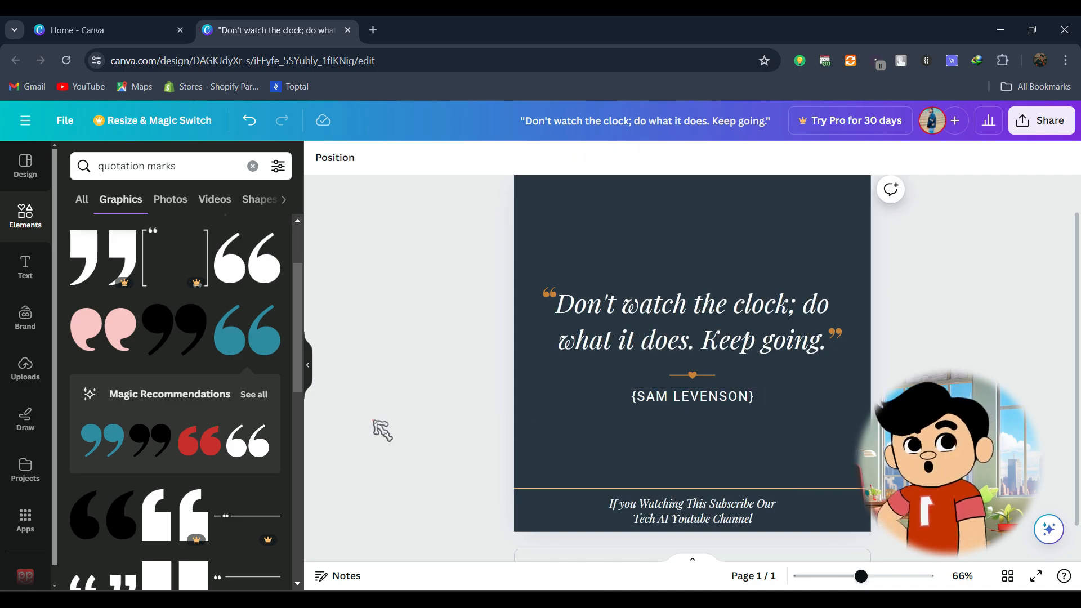
Step: Change the quote text's font to DM Sans
scroll(714, 372, "up", 1)
left_click(695, 353)
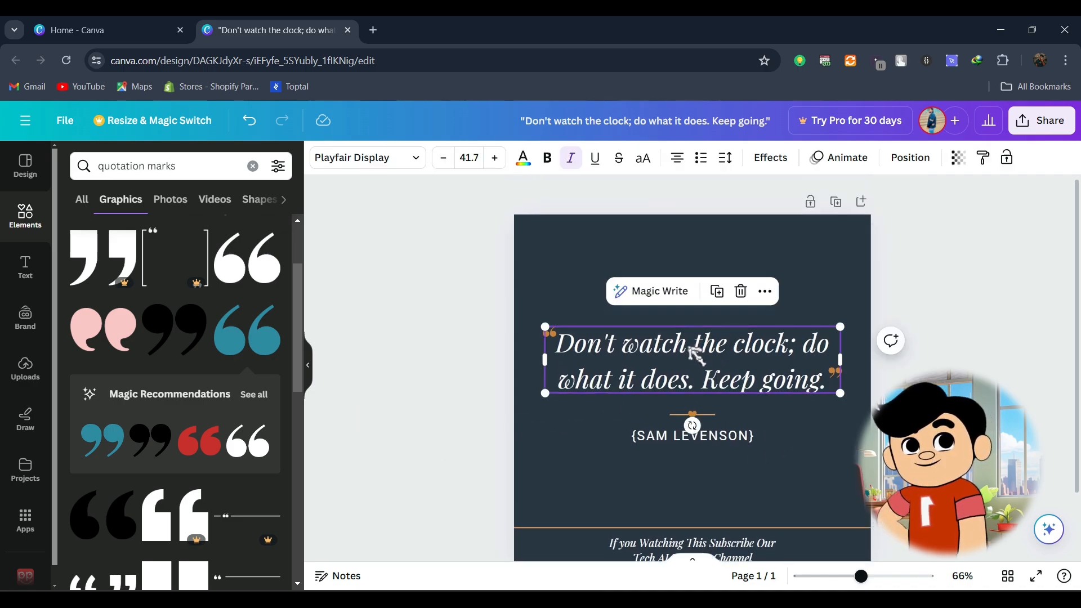
left_click(371, 159)
scroll(200, 321, "down", 3)
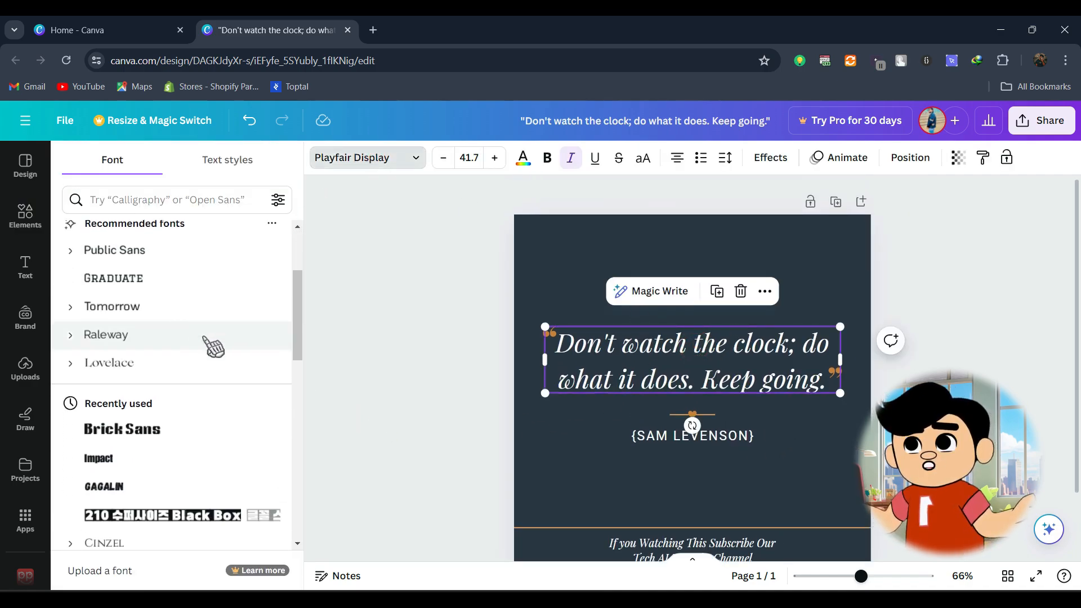
scroll(214, 347, "down", 10)
left_click(214, 340)
Step: Scale the quote text down to size 37.6 and shift it to fit between the orange quotation marks
mouse_move(840, 378)
left_mouse_down()
mouse_move(864, 383)
mouse_move(829, 388)
left_mouse_up()
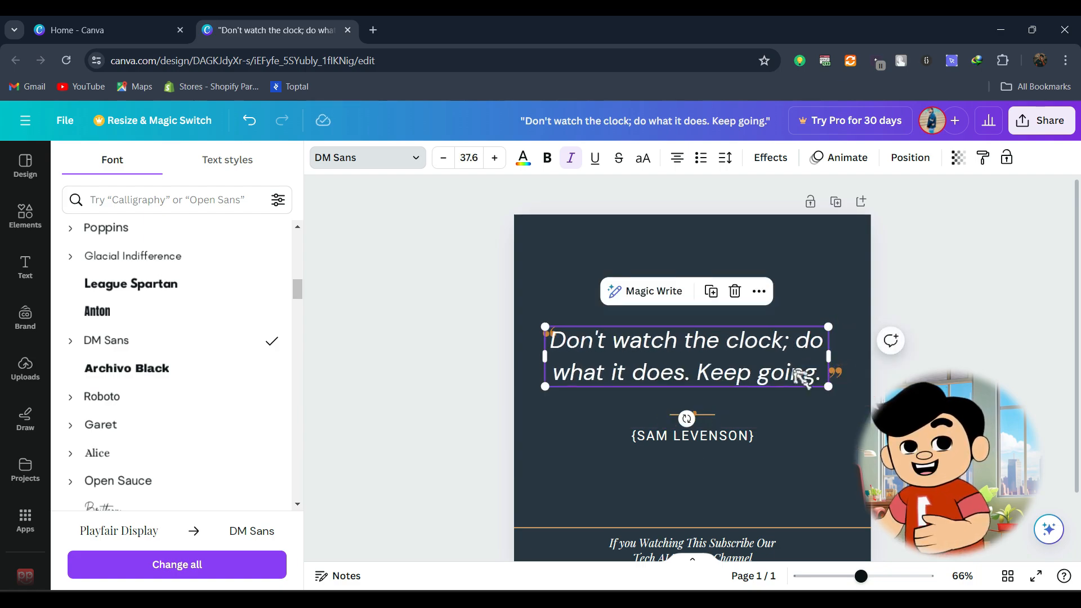
left_click_drag(714, 357, 720, 357)
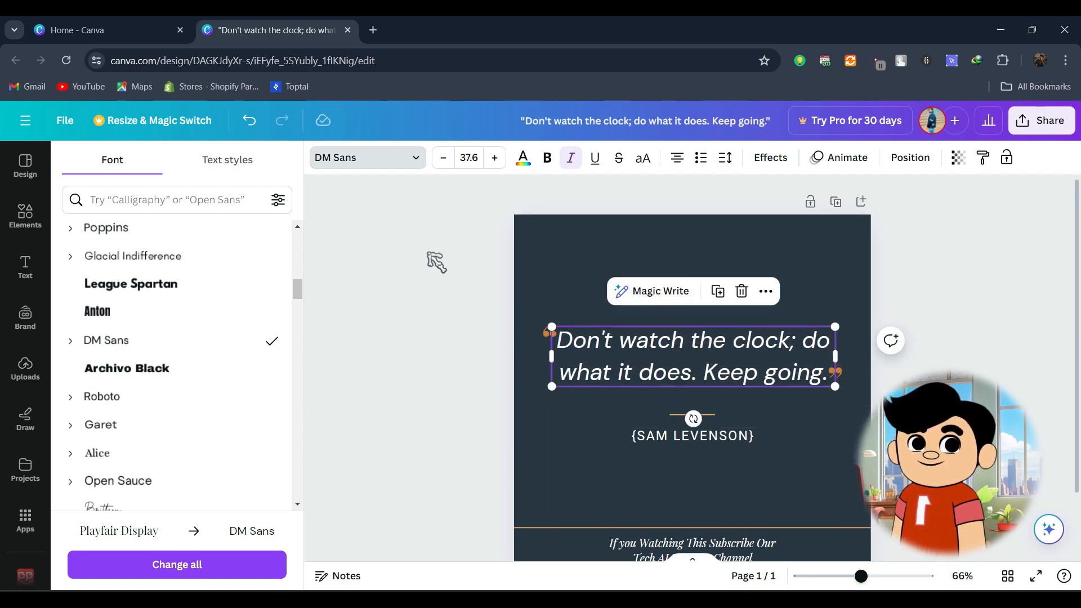
left_click(449, 322)
left_click(549, 335)
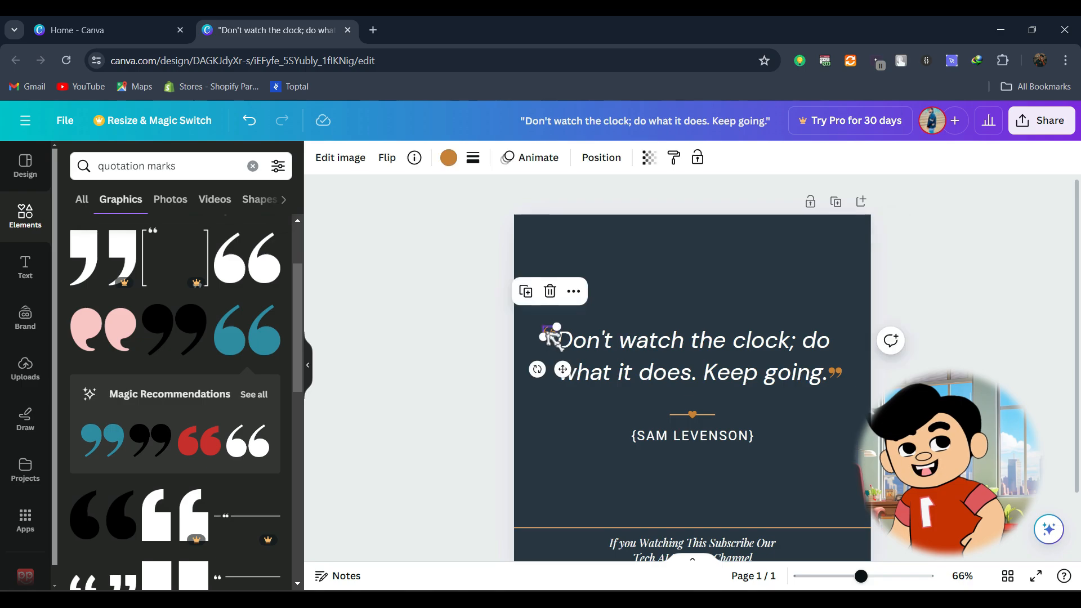
left_click(836, 372)
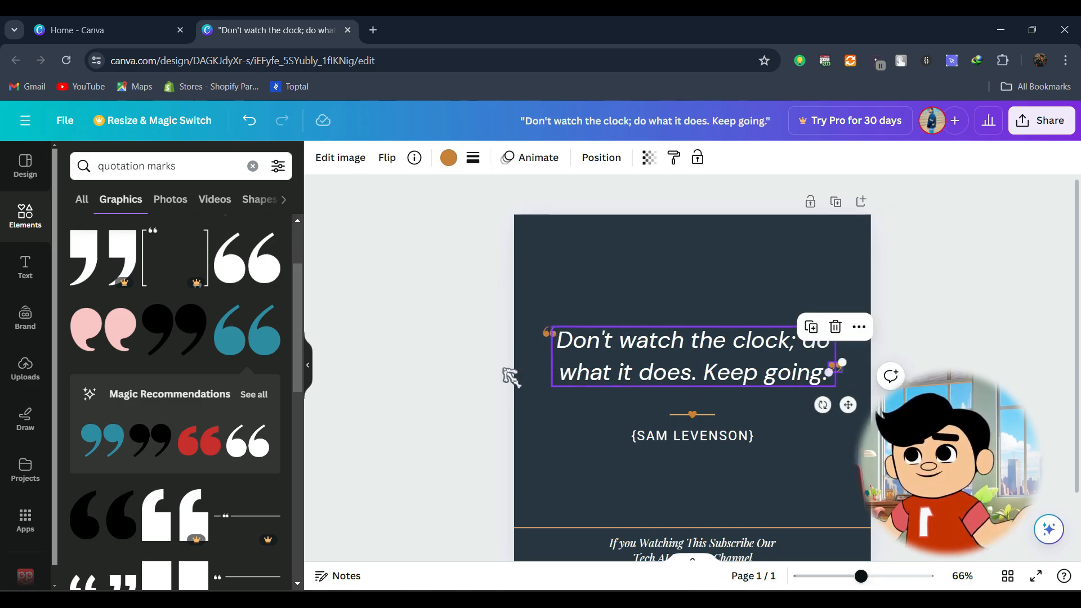
Step: Clear the element search and add a second page to the poster design
left_click(252, 167)
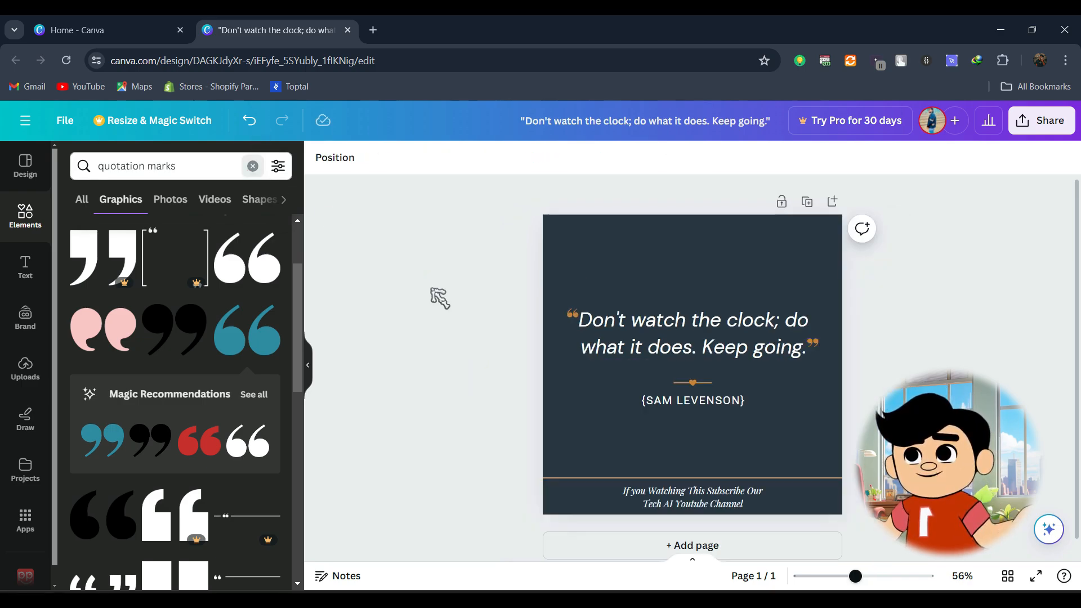
left_click(430, 287)
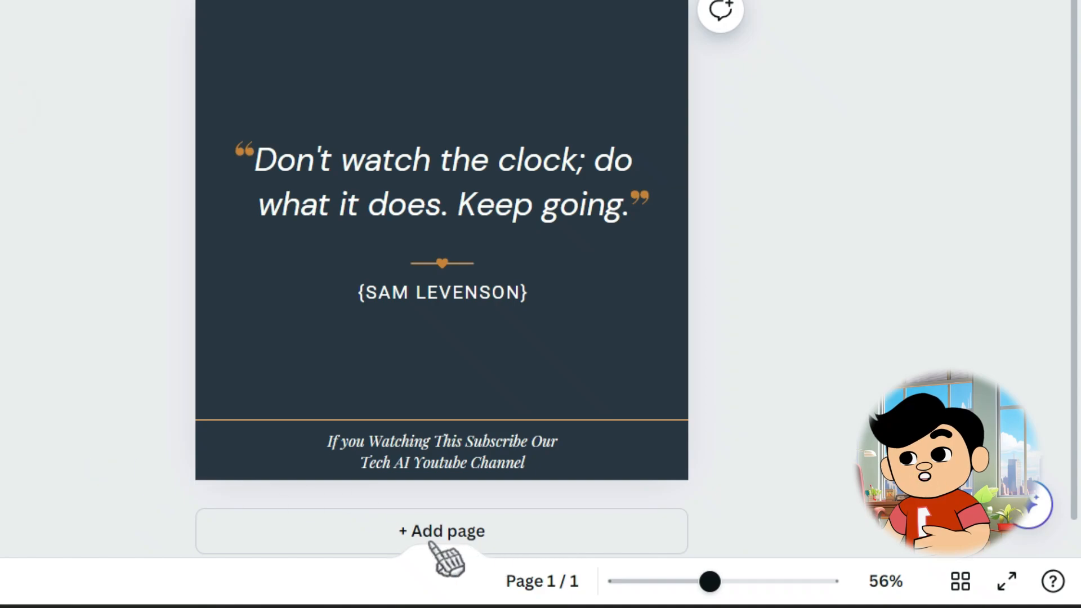
left_click(369, 541)
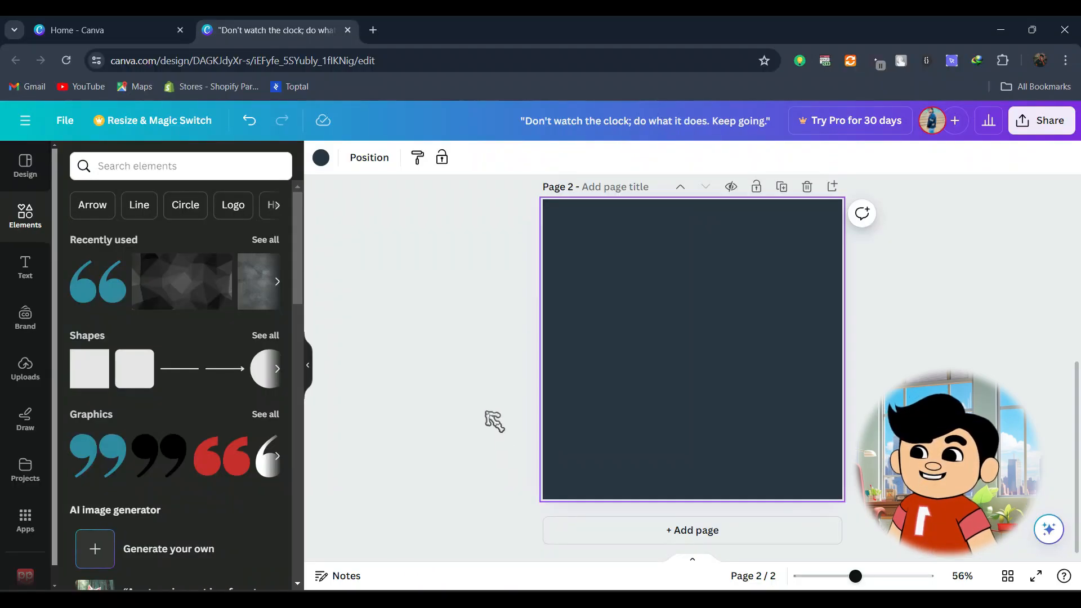
Step: Search the elements for "gradient background" and limit the results to graphics
left_click(142, 175)
type("gardien")
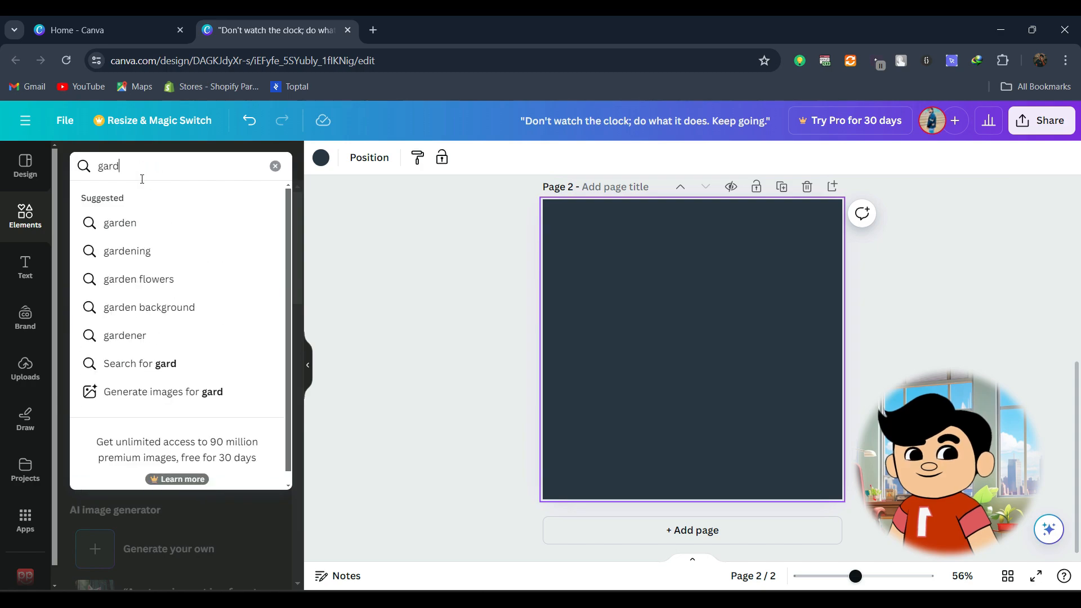
key("Up")
key("Up")
key("Up")
key("BackSpace")
key("BackSpace")
key("BackSpace")
key("BackSpace")
key("BackSpace")
key("BackSpace")
key("BackSpace")
key("BackSpace")
key("BackSpace")
key("BackSpace")
key("BackSpace")
key("BackSpace")
key("BackSpace")
left_click(153, 278)
left_click(120, 198)
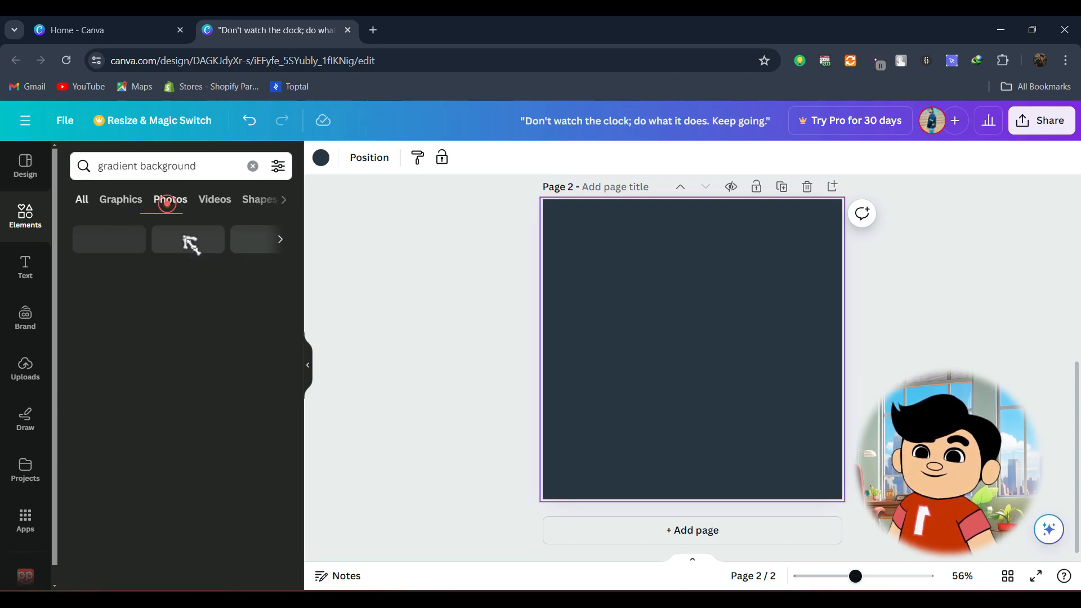
Step: Add the dark-to-red diagonal gradient graphic to page 2 and enlarge it to cover the whole page
scroll(269, 319, "down", 3)
scroll(269, 318, "down", 5)
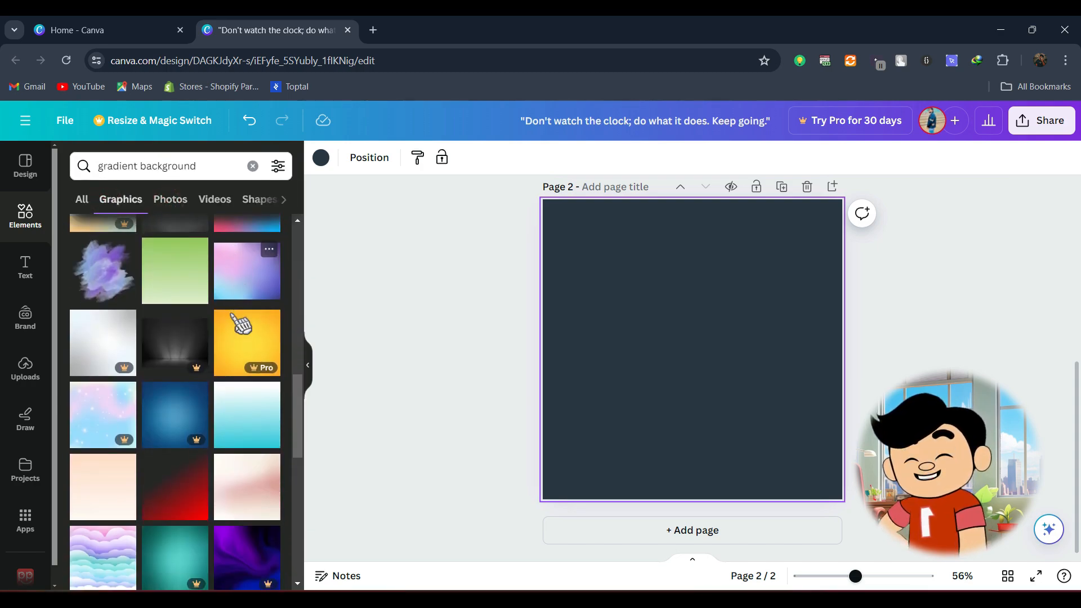
scroll(234, 366, "down", 3)
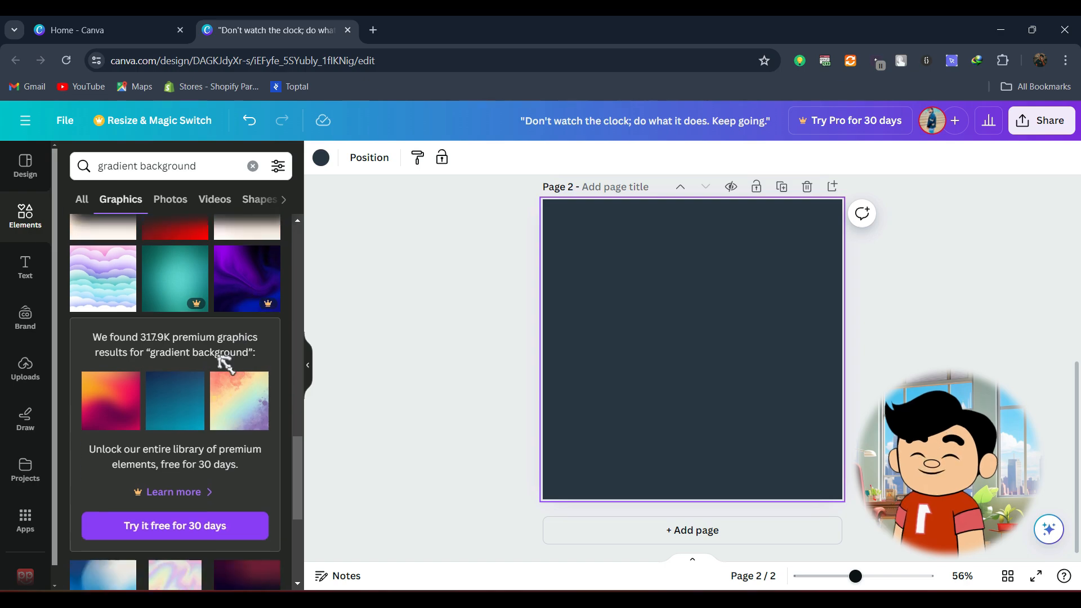
scroll(225, 357, "up", 2)
left_click(197, 357)
left_click_drag(703, 317, 672, 287)
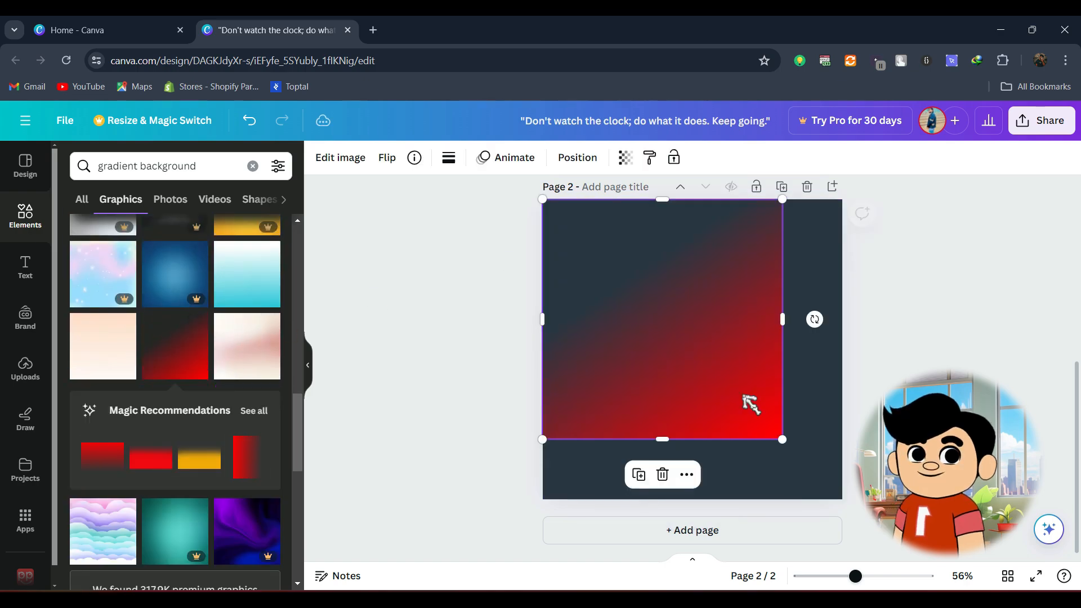
left_click_drag(782, 439, 842, 499)
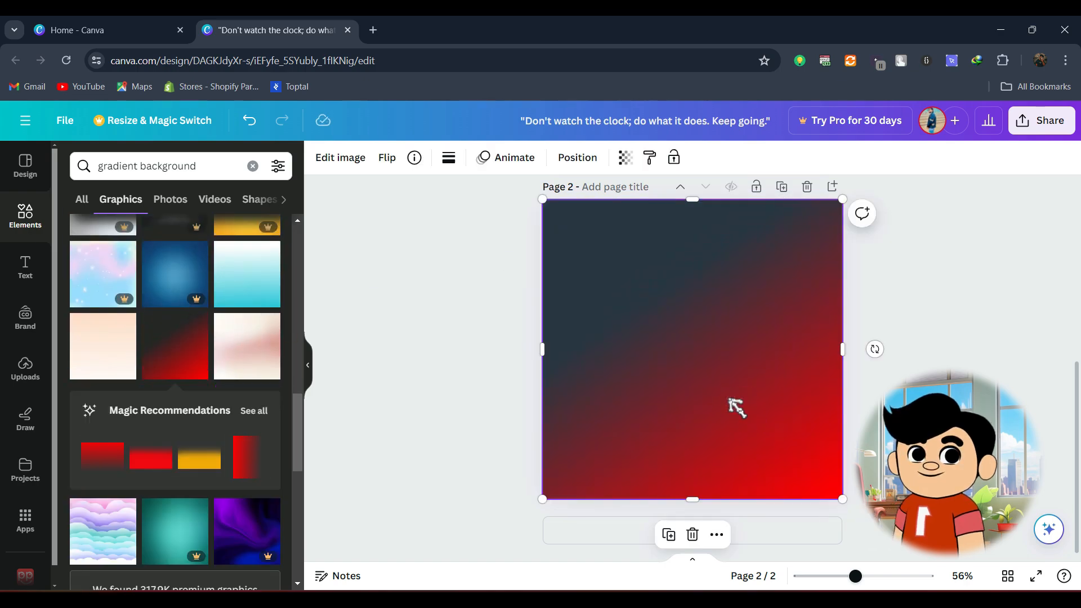
double_click(729, 400)
left_click(329, 349)
left_click(415, 330)
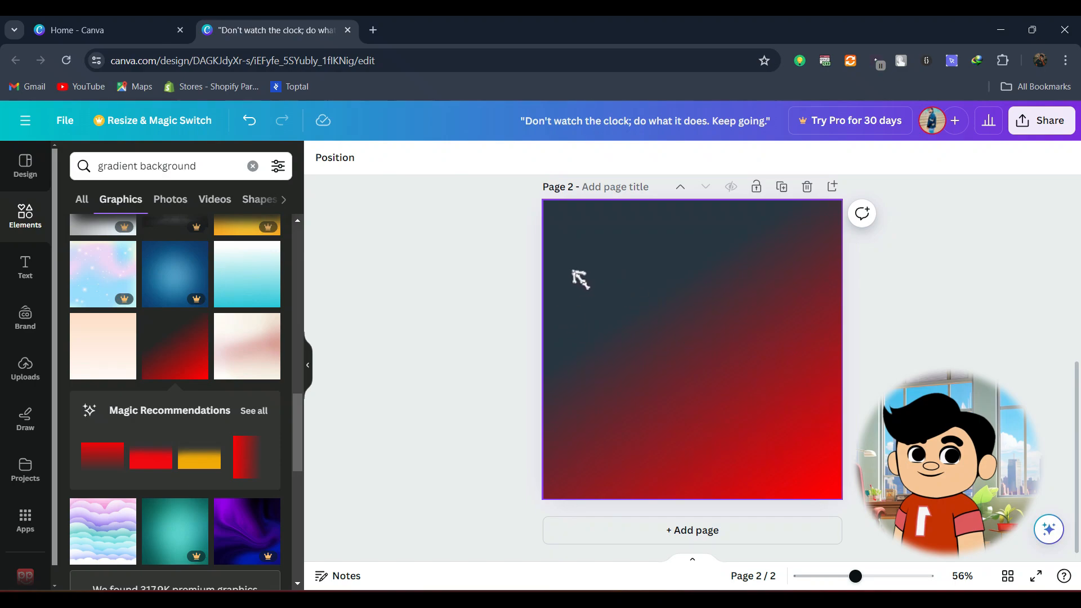
Step: Add a heading near the top of page 2 and change its text to "DO IT"
left_click(37, 272)
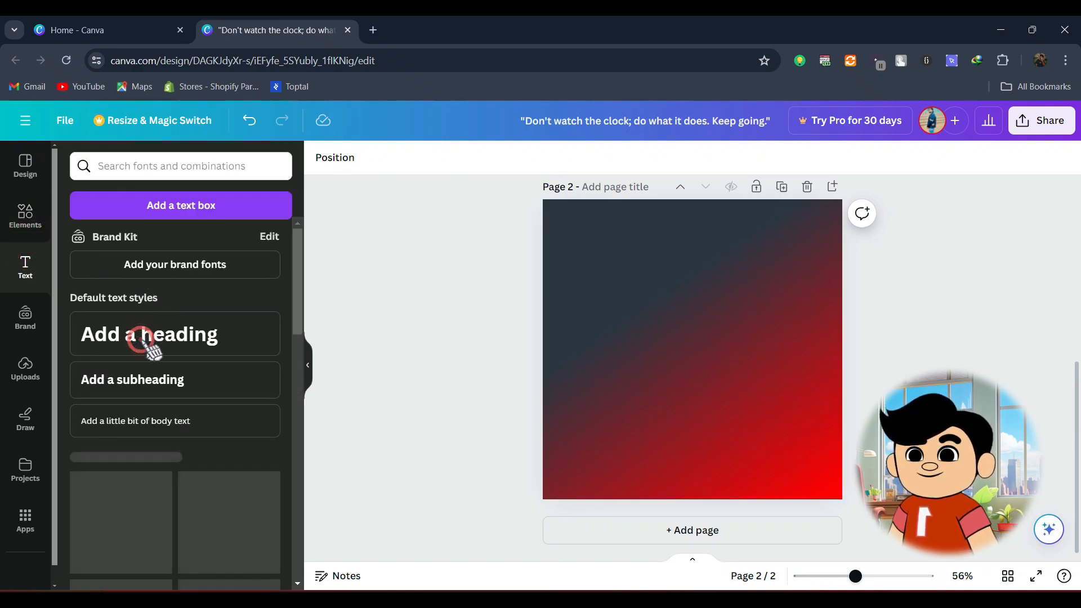
left_click(235, 353)
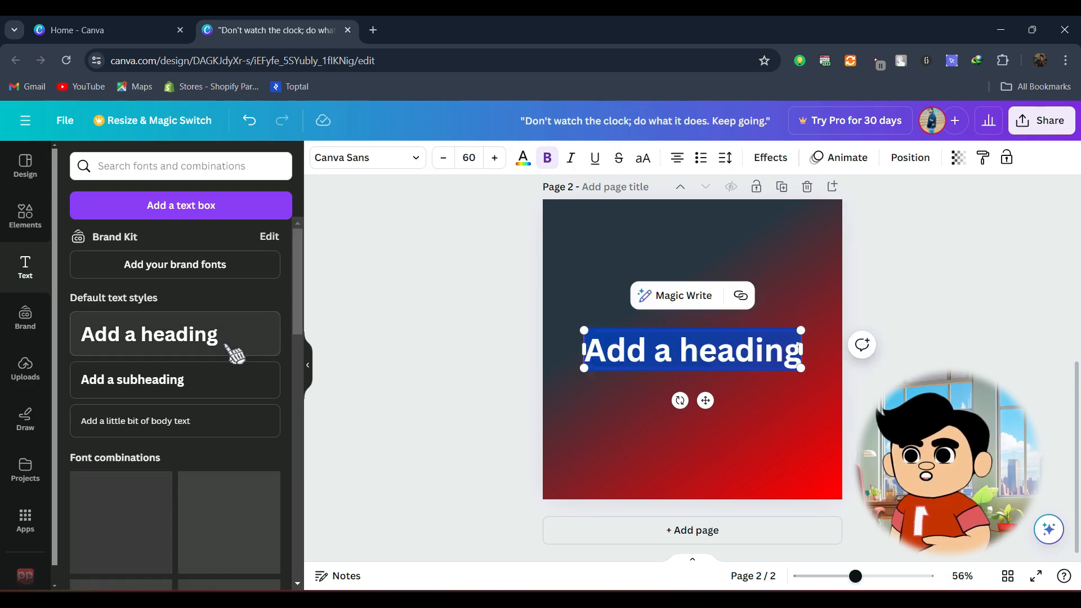
left_click(459, 284)
left_click(692, 356)
left_click_drag(691, 356, 782, 341)
left_click(695, 270)
type("DO IT")
Step: Place a larger size 126 text line reading "NOW" directly below "DO IT"
double_click(640, 297)
type("NOW")
left_click(424, 321)
Step: Duplicate the "NOW" line, change the copy to "SOMTIMES", shrink it to size 86.4 and centre it below "NOW"
left_click_drag(713, 312, 647, 374)
left_click(646, 374)
key("BackSpace")
type("AOW")
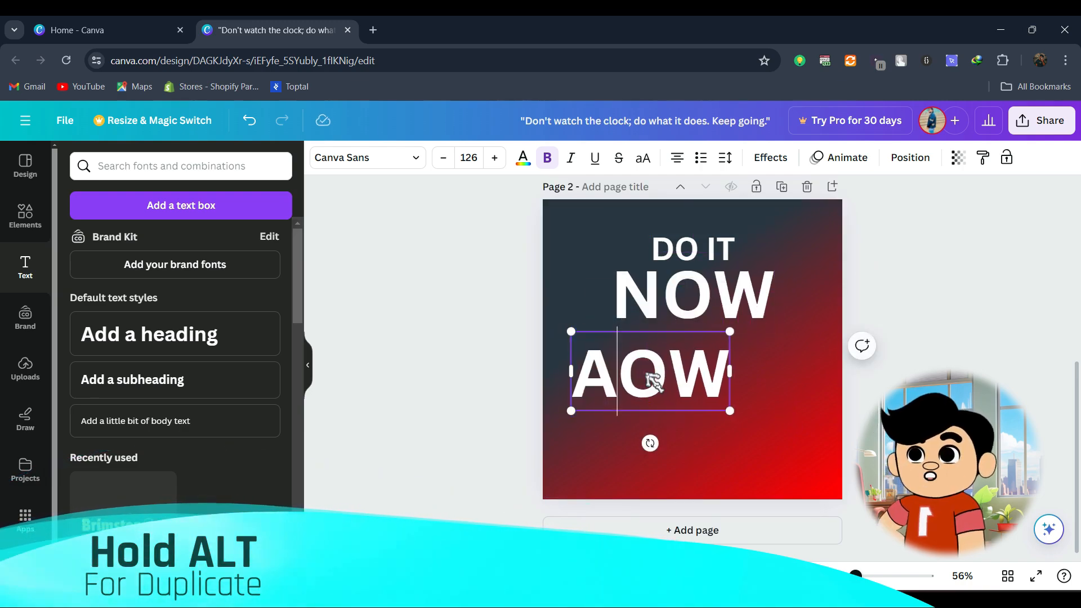
key("ctrl+a")
type("SOMTIMES")
left_click_drag(759, 416, 923, 373)
left_click_drag(924, 411, 769, 368)
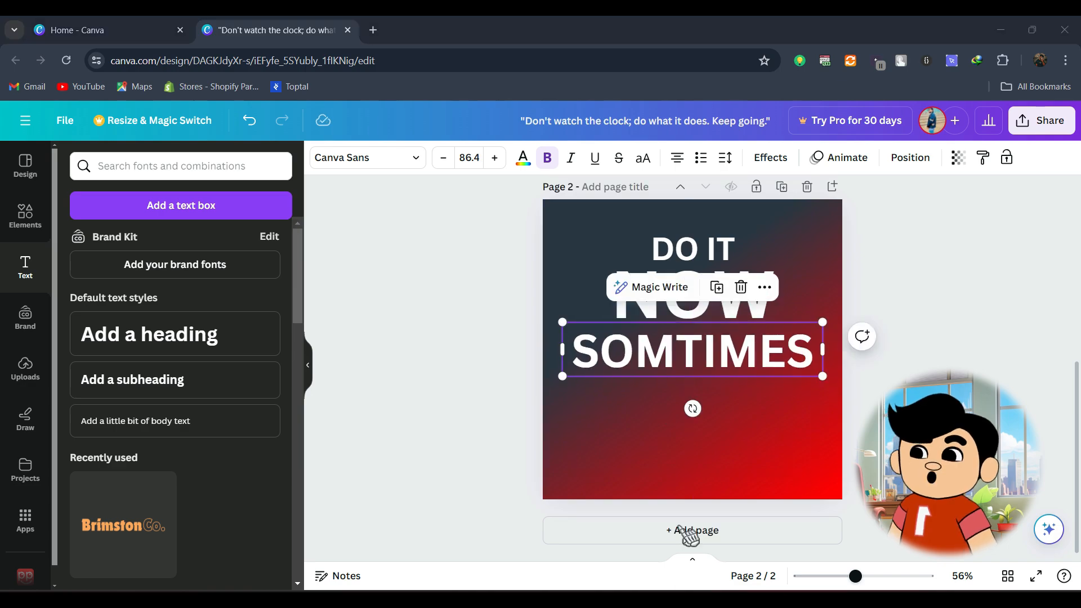
Step: Duplicate the "NOW" line, change the copy to "LATERS" and resize it to fit below "SOMTIMES"
left_click_drag(647, 298, 647, 413)
double_click(647, 414)
type("LATERS")
left_click_drag(816, 447, 771, 433)
Step: Duplicate the "LATERS" line, change the copy to "BECOMES" and centre it below the original
left_click_drag(676, 419, 668, 476)
double_click(668, 475)
type("BECOMES")
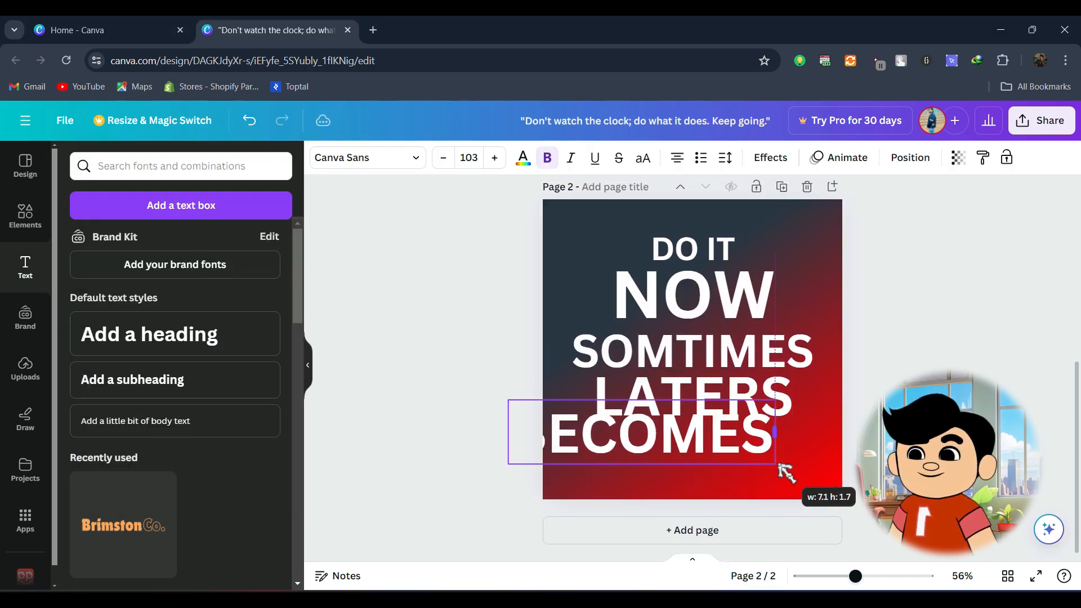
left_click_drag(779, 466, 827, 481)
Step: Select all five text lines, scale them down together until "DO IT" is size 50, and recentre them on the page
left_click(694, 396, "shift")
left_click(693, 351, "shift")
left_click(695, 248, "shift")
left_click(694, 295, "shift")
left_click_drag(695, 294, 694, 278)
left_click_drag(827, 458, 793, 420)
left_click_drag(688, 389, 698, 398)
Step: Duplicate the "BECOMES" line just below itself and change the copy to "NEVER"
left_click_drag(694, 407, 694, 446)
double_click(694, 452)
type("NEVER")
left_click(911, 289)
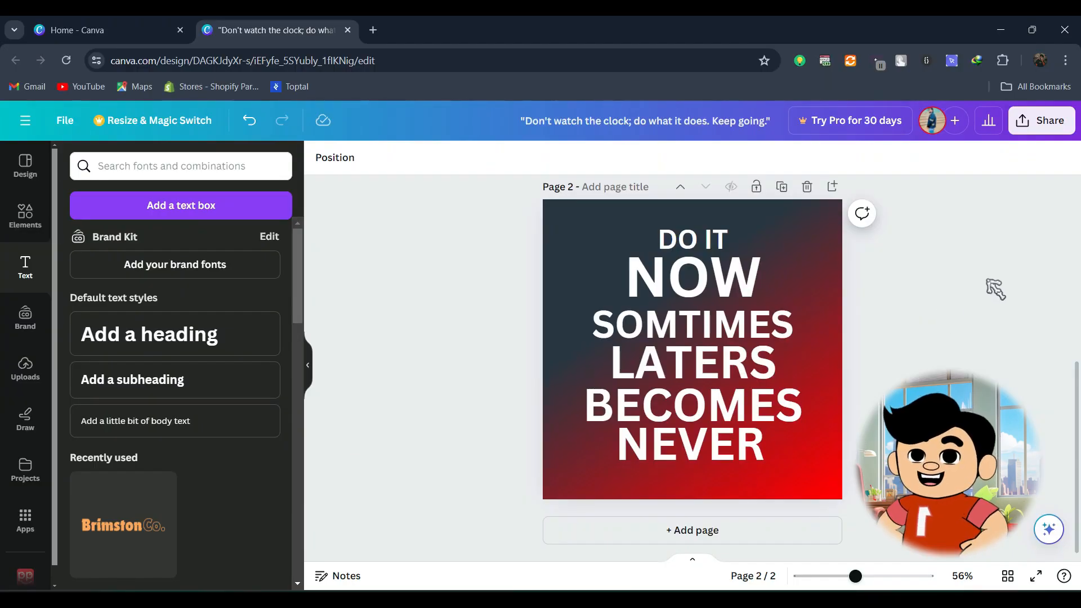
Step: Change the font of the "DO IT" line to Impact
left_click(708, 234)
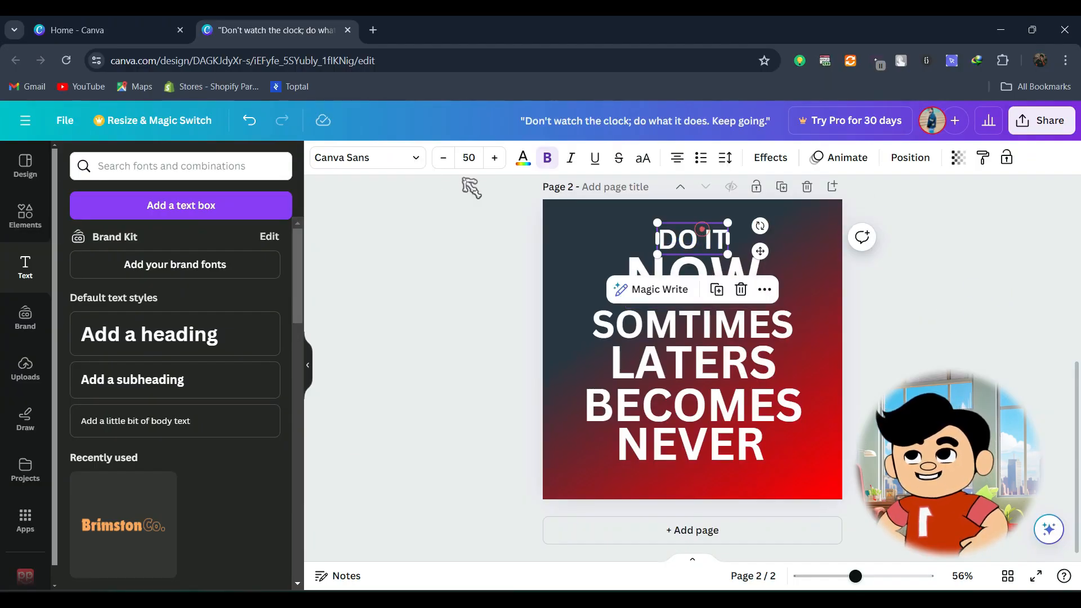
left_click(395, 157)
scroll(243, 247, "down", 6)
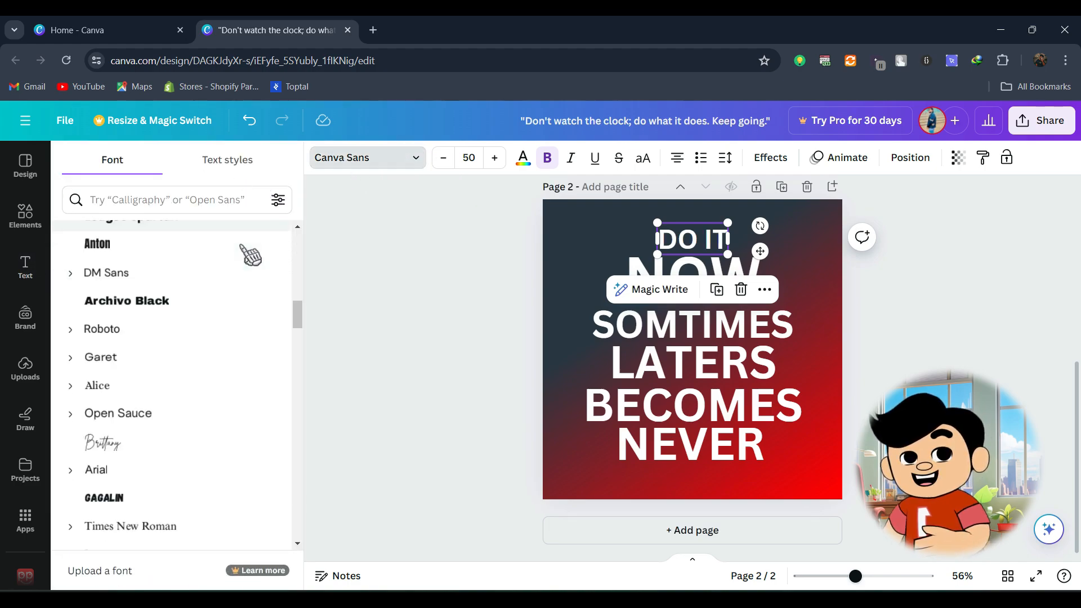
left_click(188, 327)
scroll(169, 394, "down", 5)
left_click(159, 381)
scroll(159, 415, "down", 1)
Step: Try the Heading text style on the "DO IT" line and undo it
left_click(230, 166)
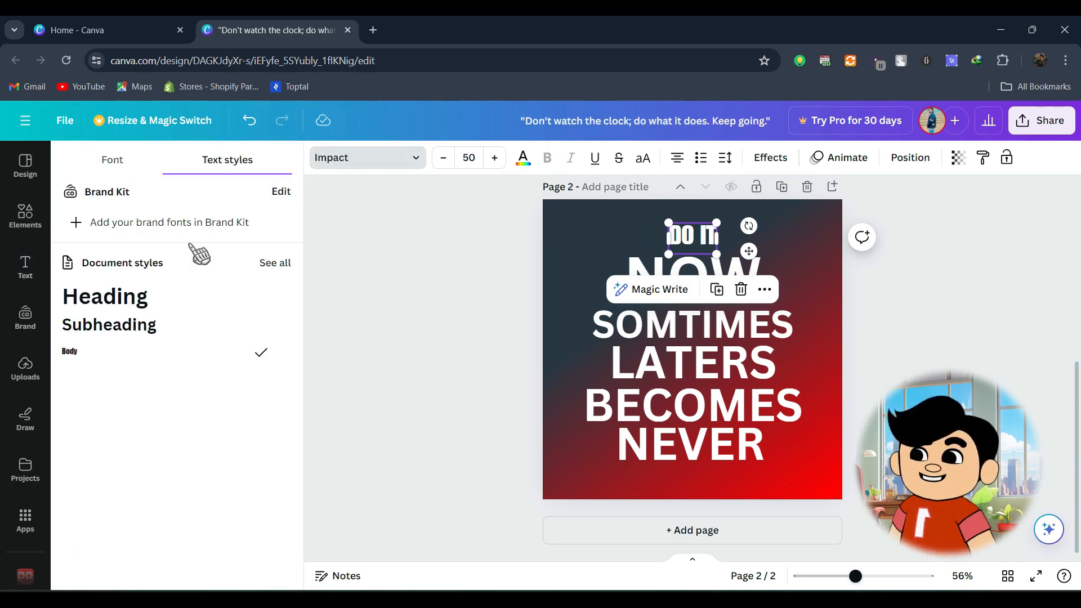
left_click(171, 293)
left_click(403, 277)
key("ctrl+z")
Step: Change the font of the five lines from "NOW" to "NEVER" to Impact
left_click_drag(597, 262, 774, 450)
left_click(372, 158)
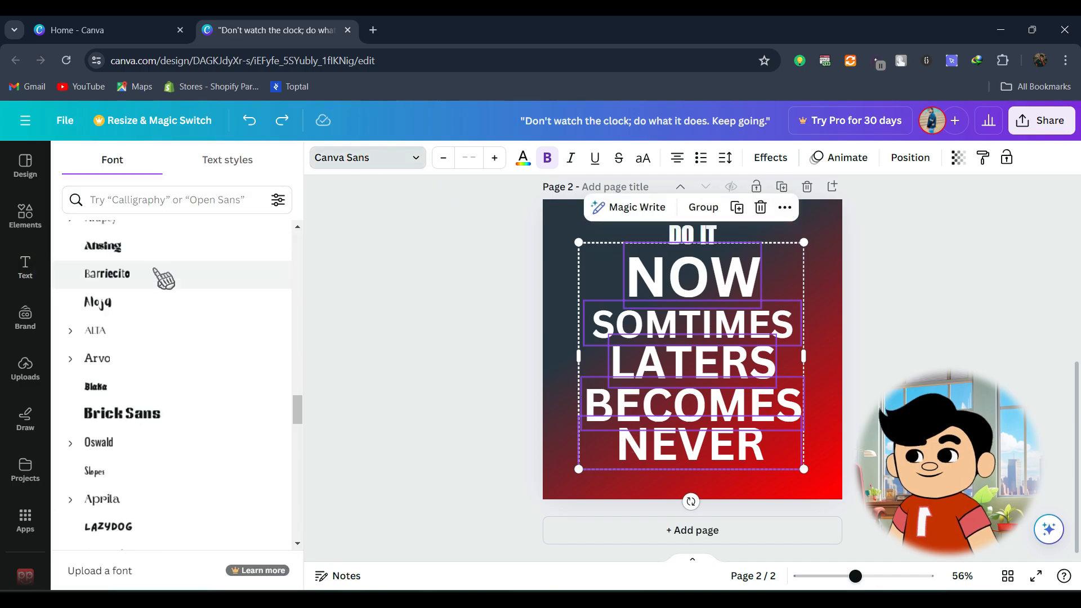
scroll(156, 272, "up", 15)
left_click(115, 358)
left_click(402, 363)
Step: Align all six text lines to a common horizontal centre and enlarge them slightly together
left_click_drag(709, 261, 704, 269)
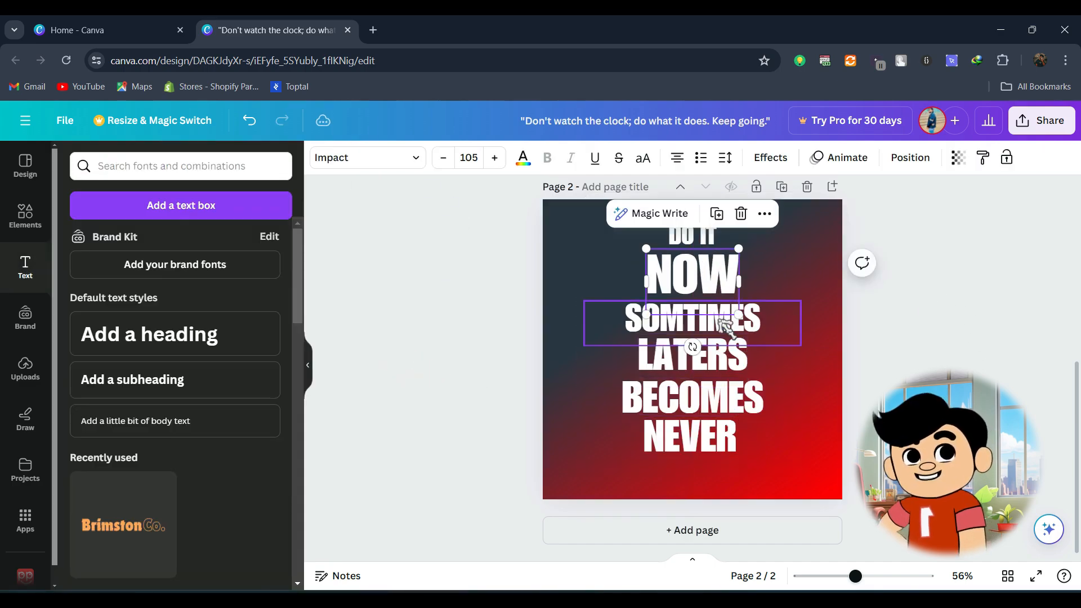
left_click(694, 238, "shift")
left_click(716, 325, "shift")
left_click(666, 396, "shift")
left_click(689, 438, "shift")
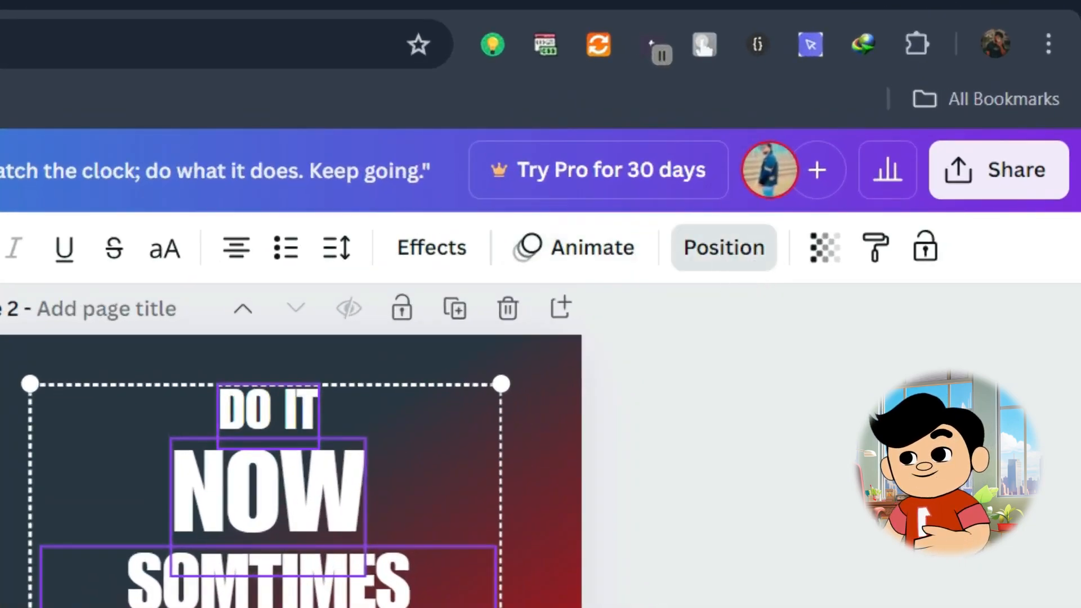
left_click(724, 247)
left_click(373, 426)
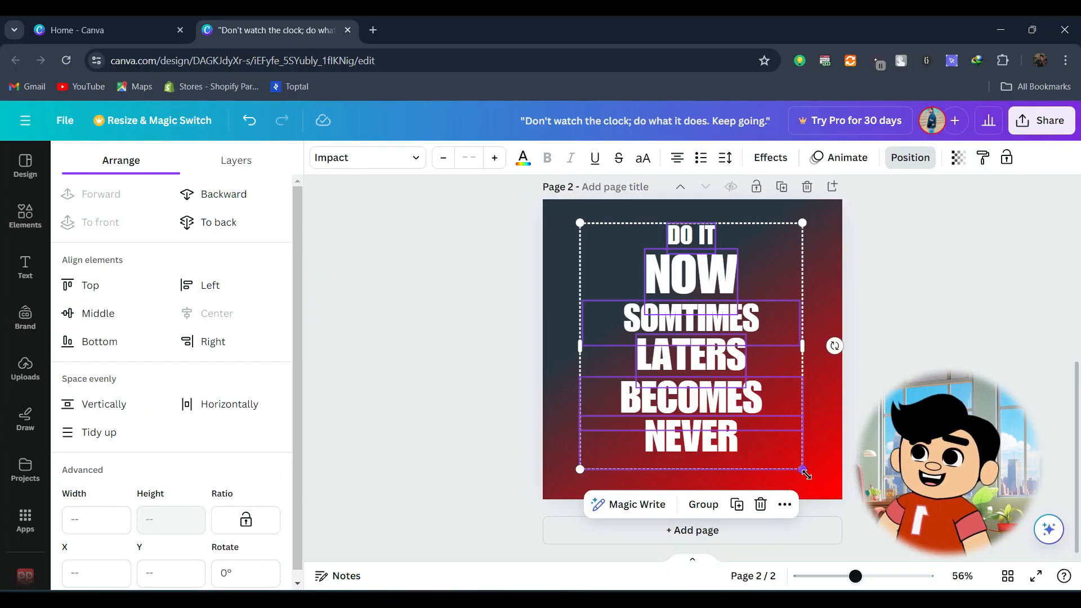
left_click_drag(804, 470, 821, 490)
left_click(977, 295)
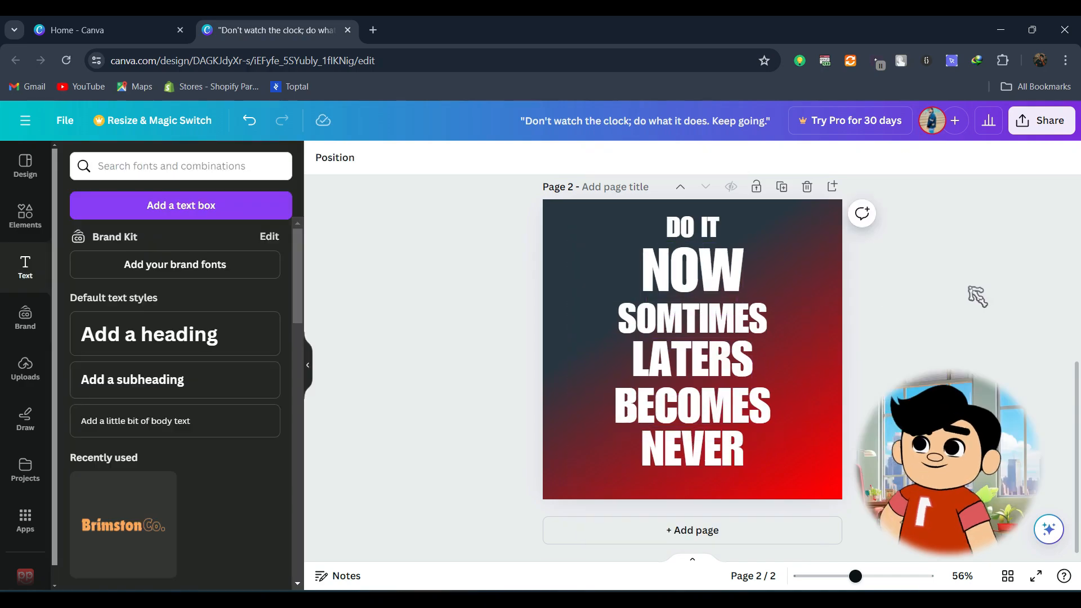
Step: Search the elements for "RECTANGLE STROKE" and switch to the suggested "Rectangle shape" search
left_click(259, 166)
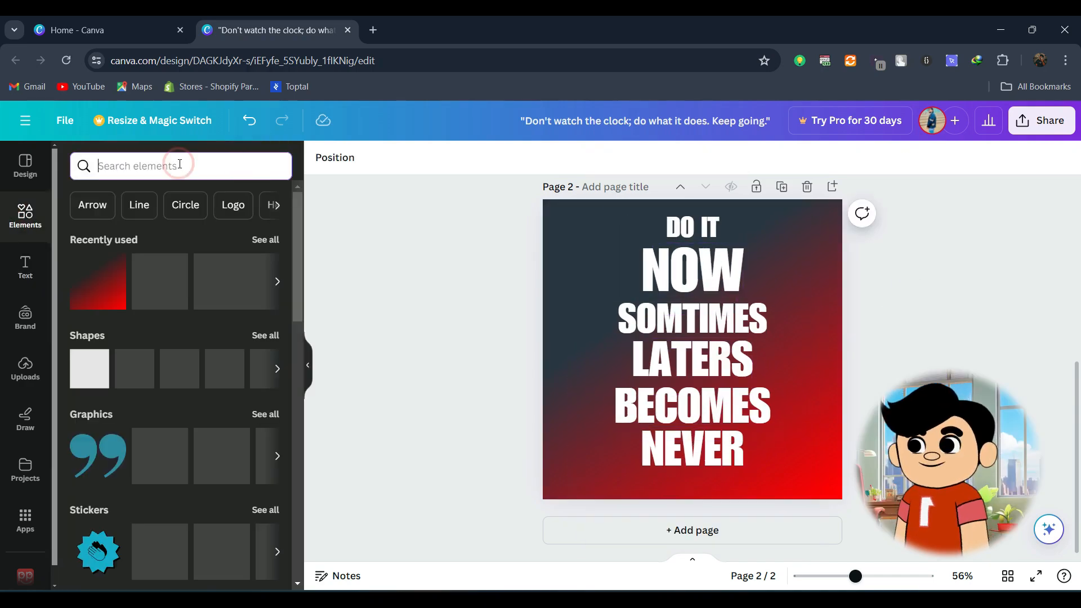
type("RECTANGLE STROKE")
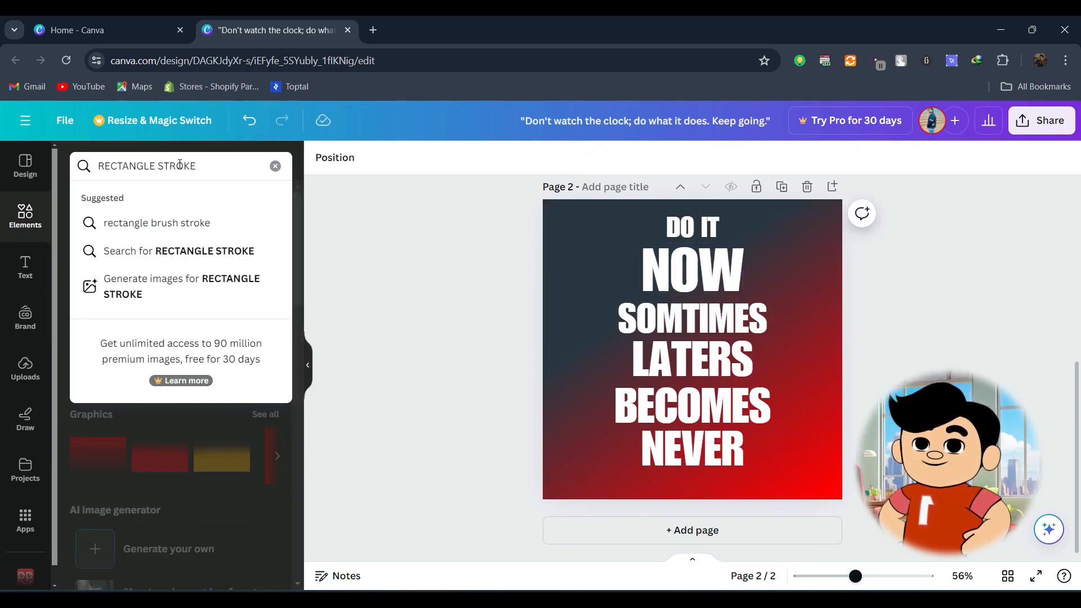
key("Return")
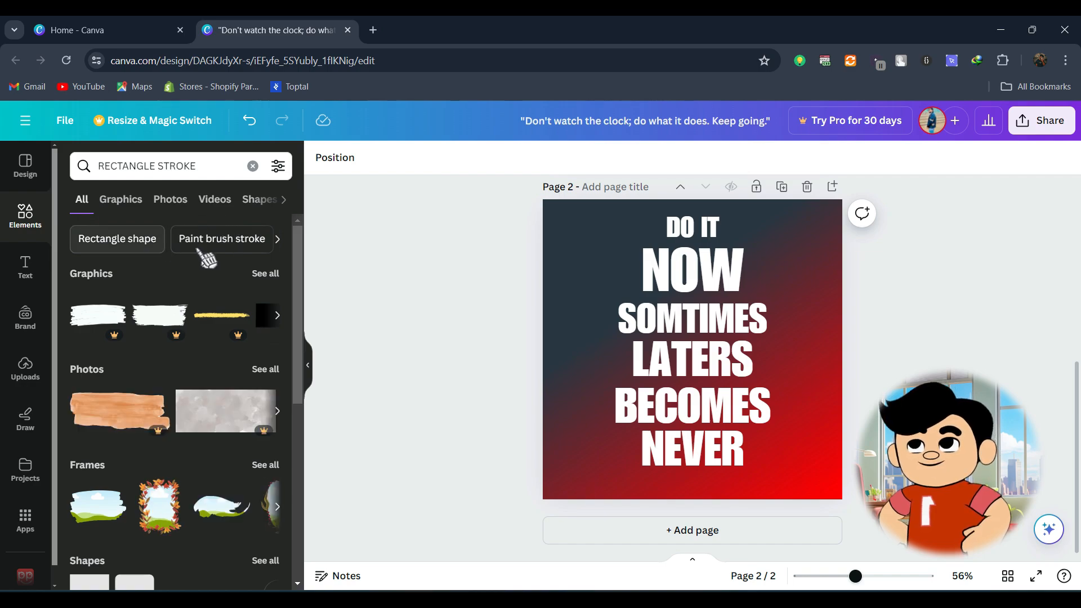
left_click(149, 246)
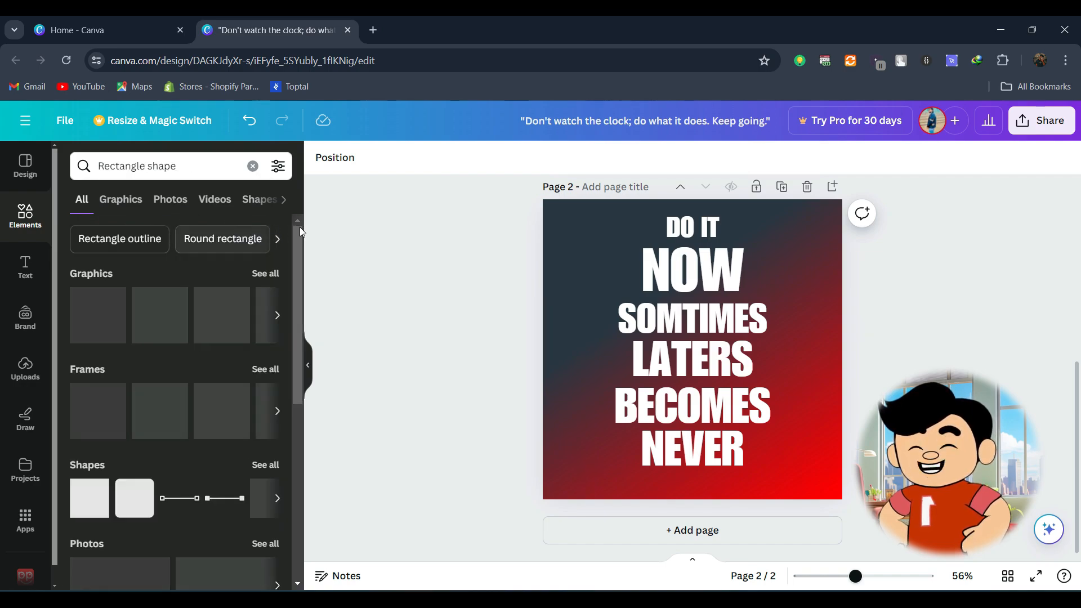
left_click(90, 498)
key("ctrl+z")
left_click_drag(670, 378, 655, 381)
key("ctrl+z")
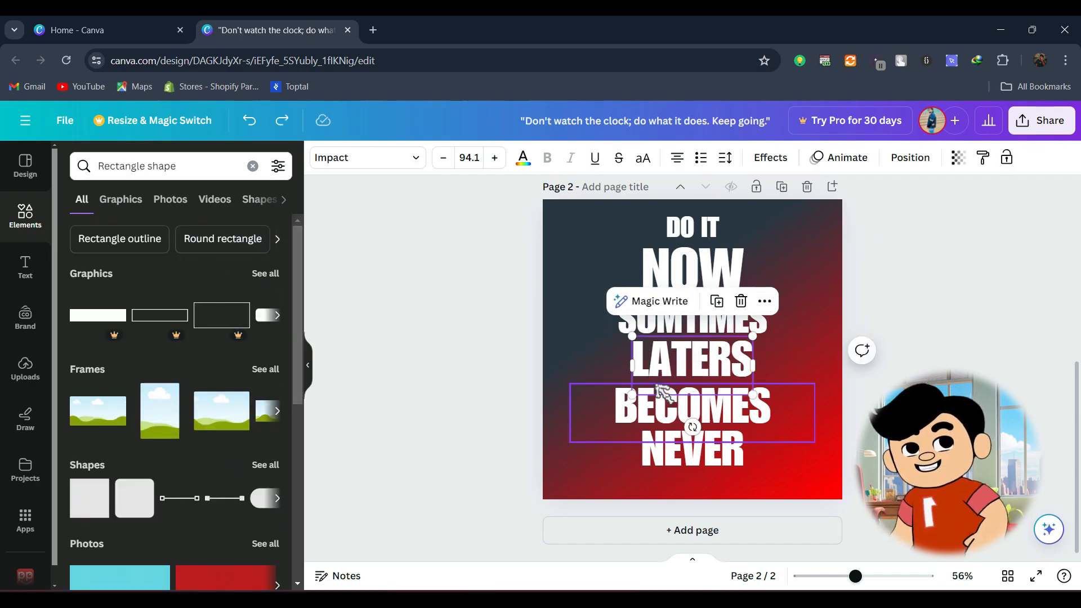
Step: Place a square shape on page 2, remove its fill and give it a thin white border
left_click_drag(101, 489, 574, 341)
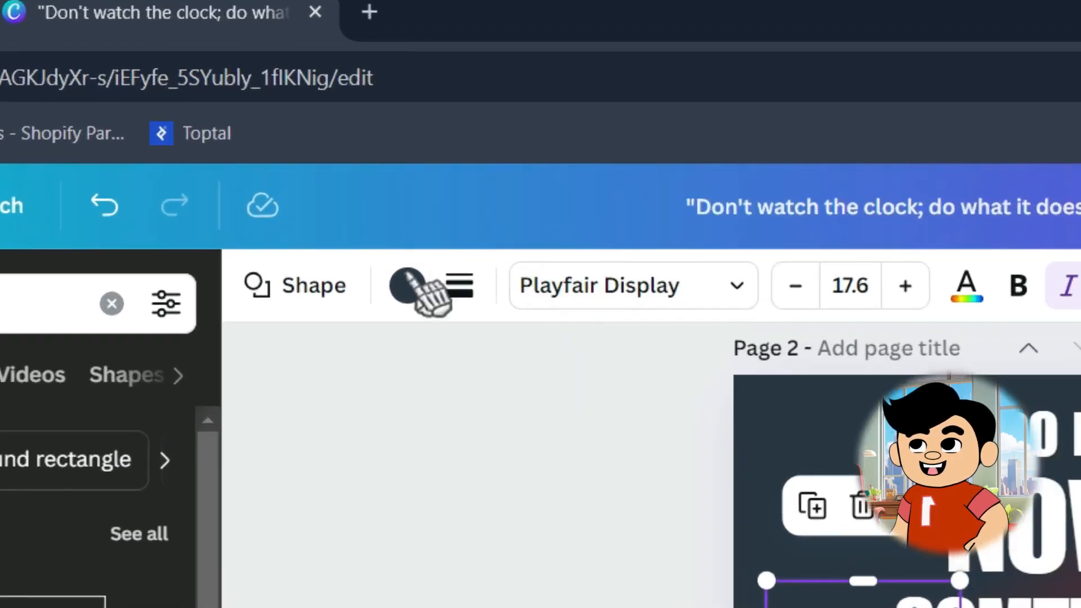
left_click(407, 286)
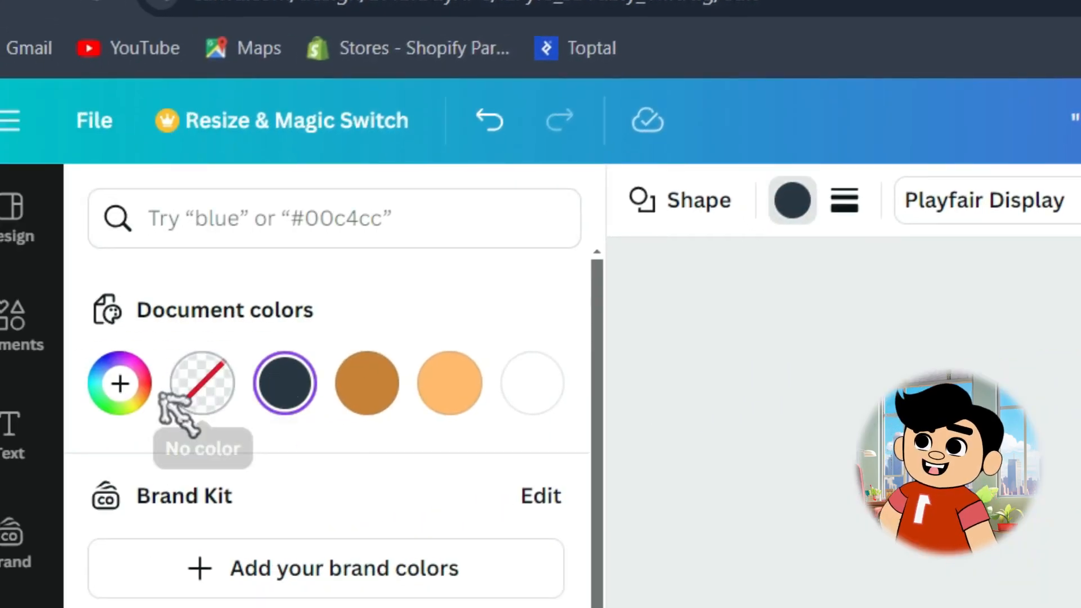
left_click(204, 385)
left_click(844, 201)
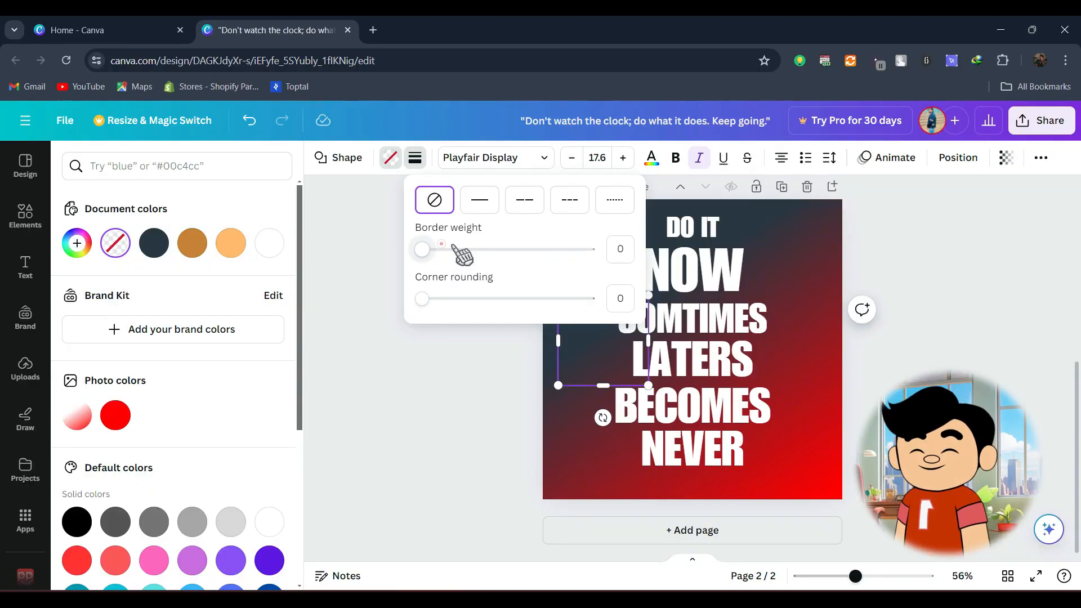
left_click_drag(455, 248, 457, 248)
left_click(415, 160)
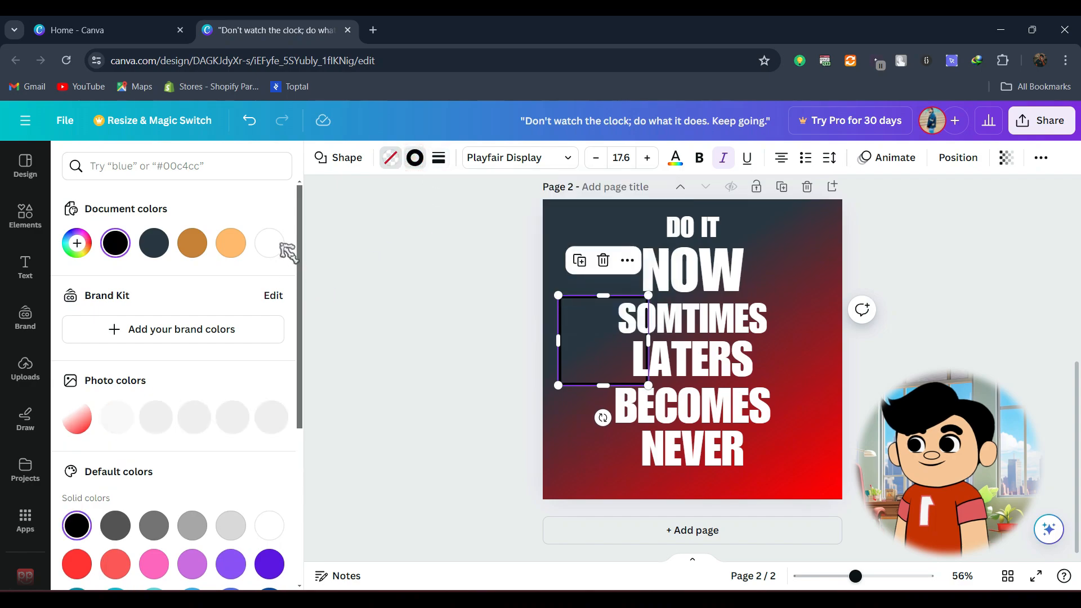
left_click(273, 244)
left_click(461, 268)
Step: Move the white outline to the page's upper corner and stretch it into a frame just inside the page edges
left_click_drag(574, 338, 566, 251)
left_click_drag(638, 259, 834, 256)
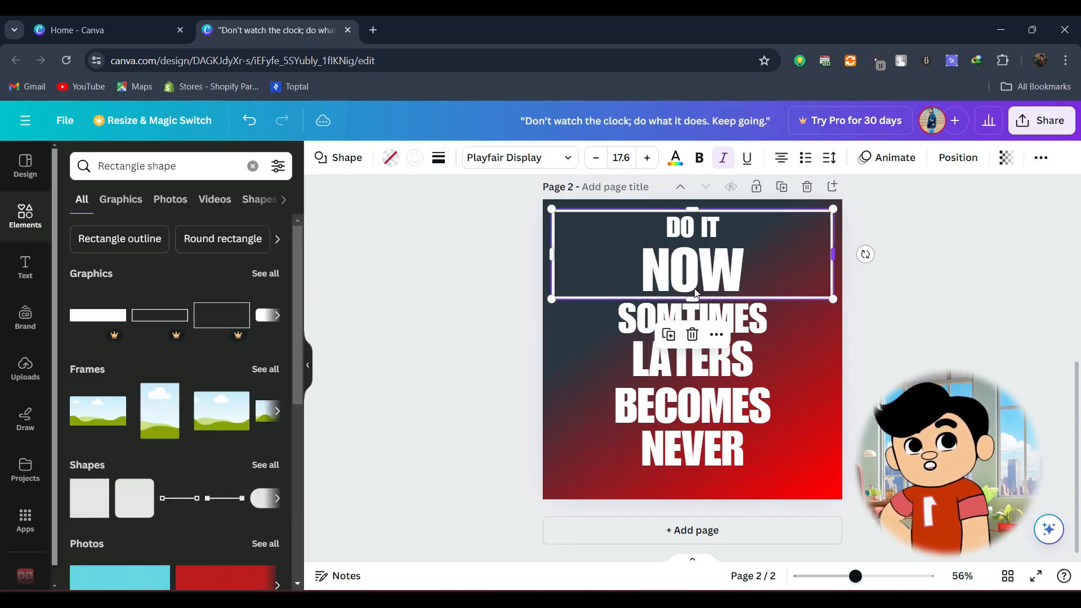
left_click_drag(696, 299, 704, 492)
left_click(1033, 357)
Step: Select all six text lines and shift them down slightly to centre them inside the white frame
left_click(703, 229)
left_click(702, 270, "shift")
left_click(702, 319, "shift")
left_click(701, 360, "shift")
left_click(701, 414, "shift")
left_click(702, 451, "shift")
left_click_drag(701, 451, 701, 458)
left_click(906, 394)
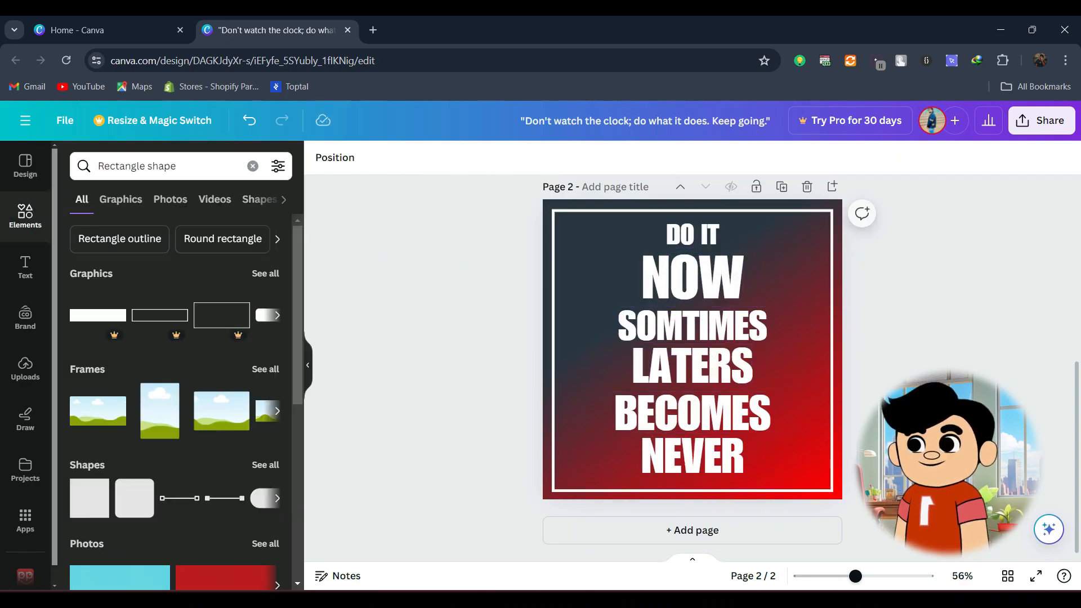
Step: Fine-tune the sides of the white frame so its margins to the page edges are even
left_click(832, 427)
left_click_drag(833, 491, 827, 485)
left_click_drag(828, 348, 834, 349)
left_click_drag(693, 485, 697, 493)
left_click_drag(552, 351, 549, 351)
scroll(700, 214, "up", 1)
left_click_drag(692, 279, 693, 275)
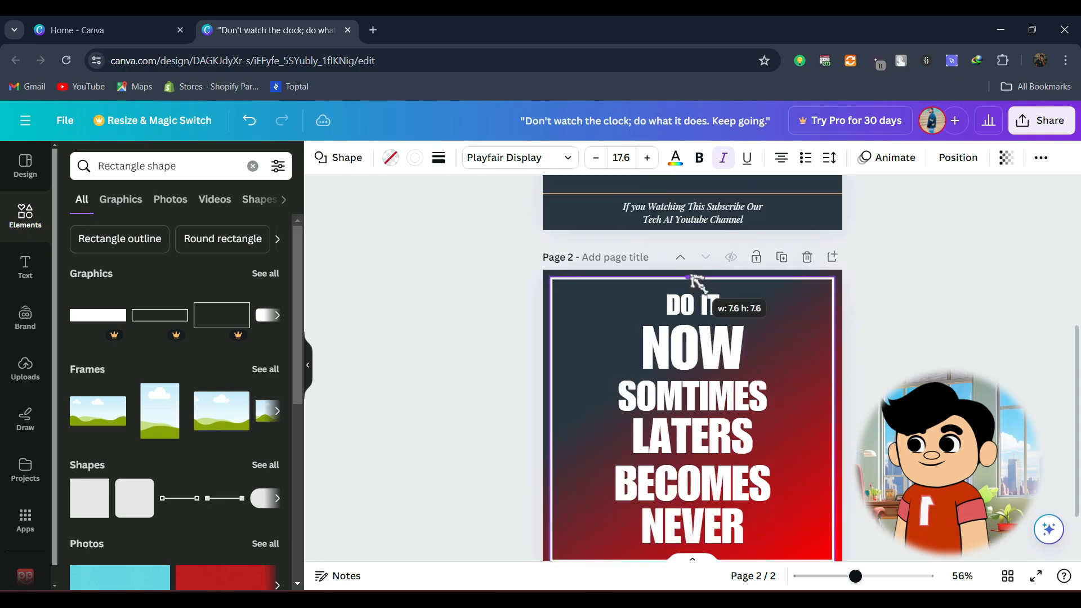
scroll(698, 276, "down", 1)
left_click_drag(834, 350, 833, 350)
left_click(978, 267)
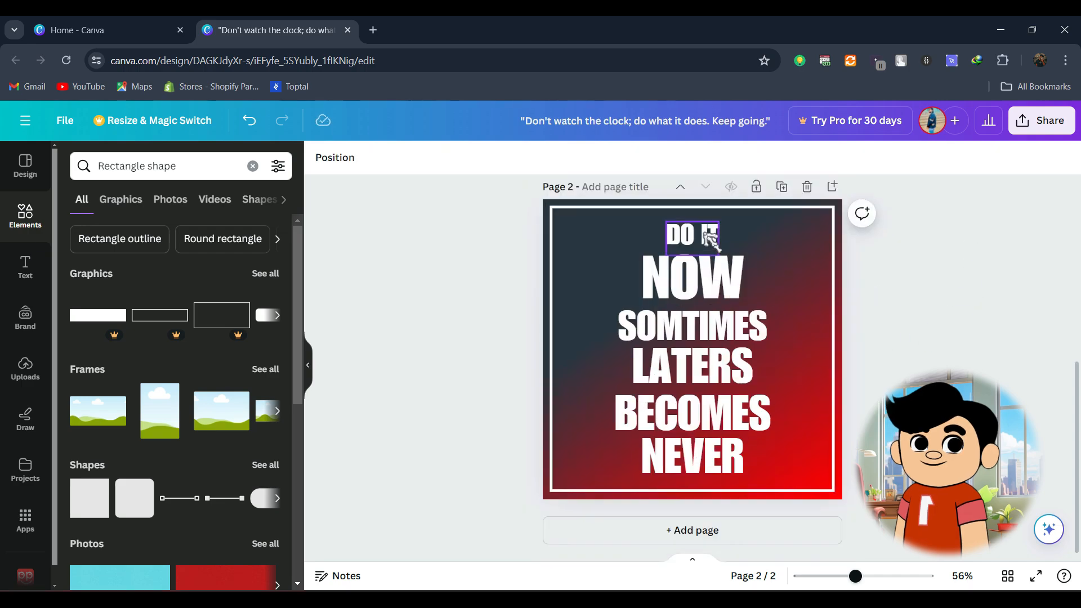
Step: Colour the words NOW, LATERS and NEVER orange, keeping the alternate lines white
left_click(695, 277)
left_click(523, 158)
scroll(212, 425, "down", 2)
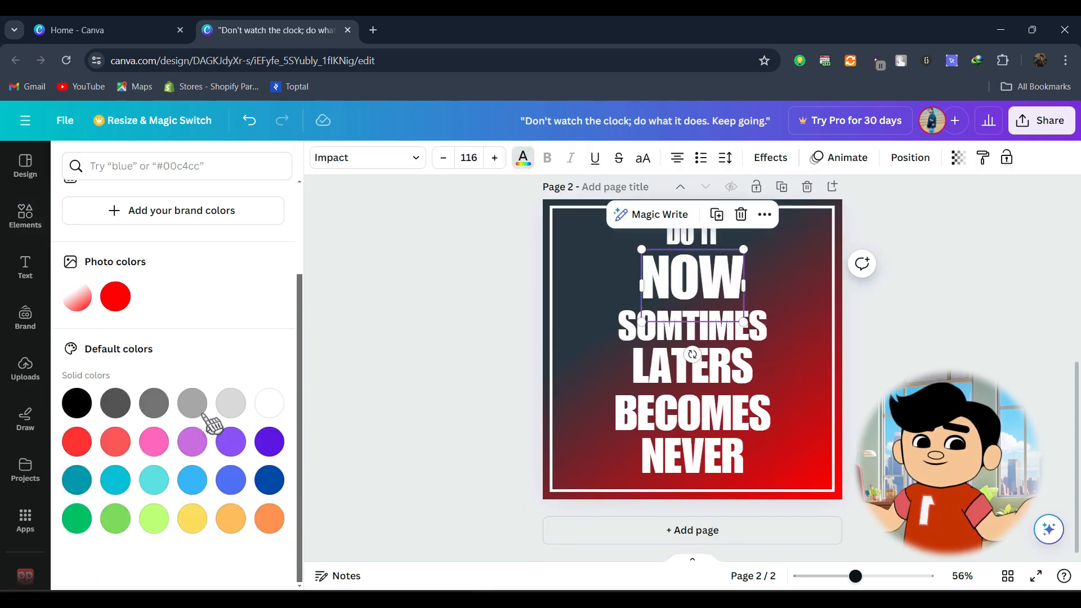
scroll(90, 259, "up", 2)
left_click(84, 251)
left_click(100, 363)
left_click_drag(252, 295, 290, 287)
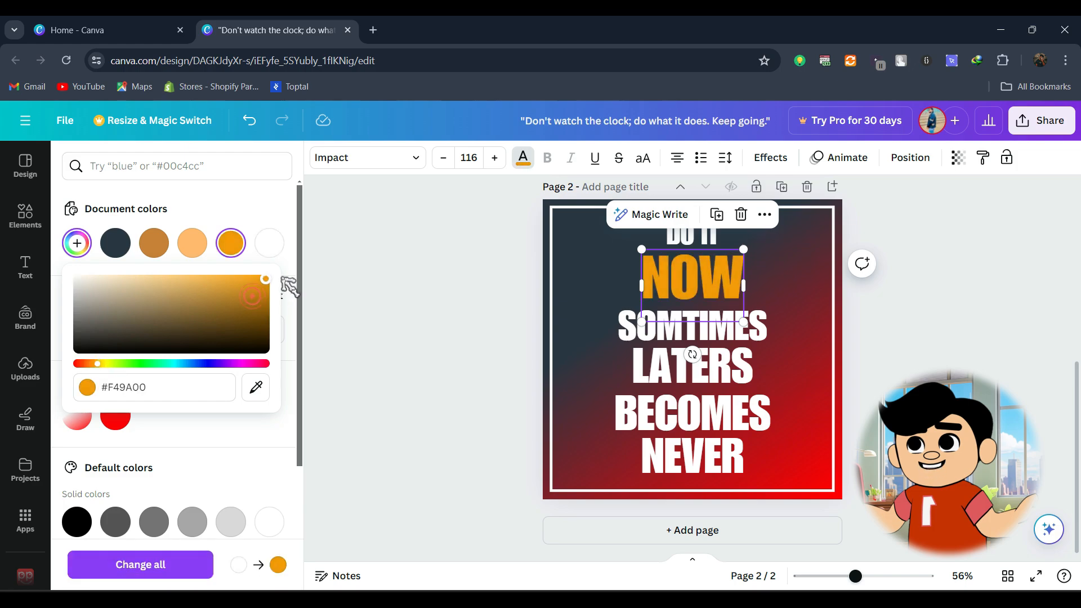
left_click(454, 372)
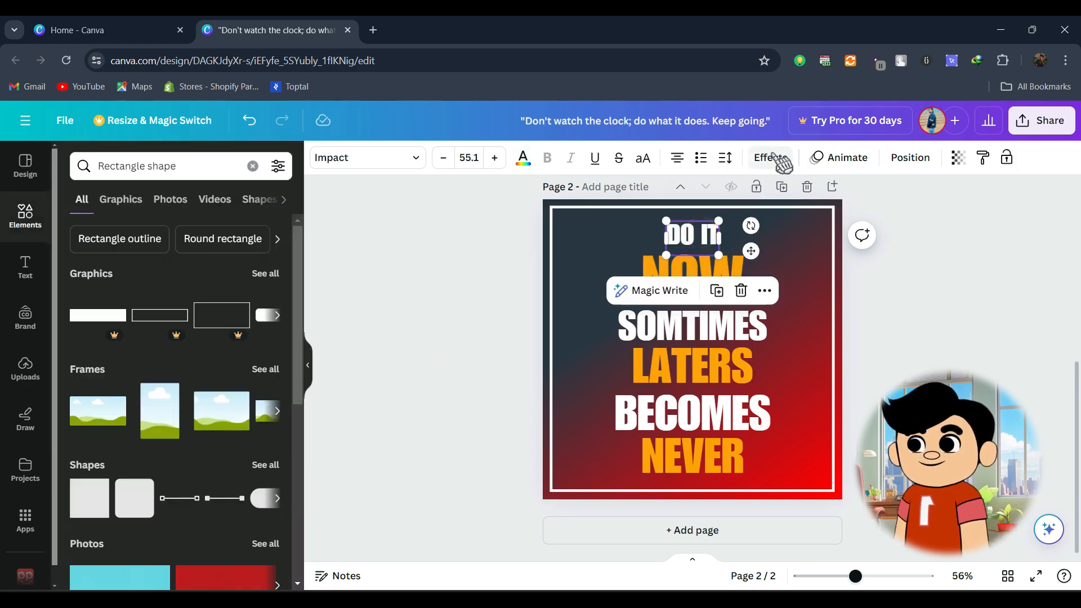
left_click(772, 159)
scroll(181, 299, "down", 3)
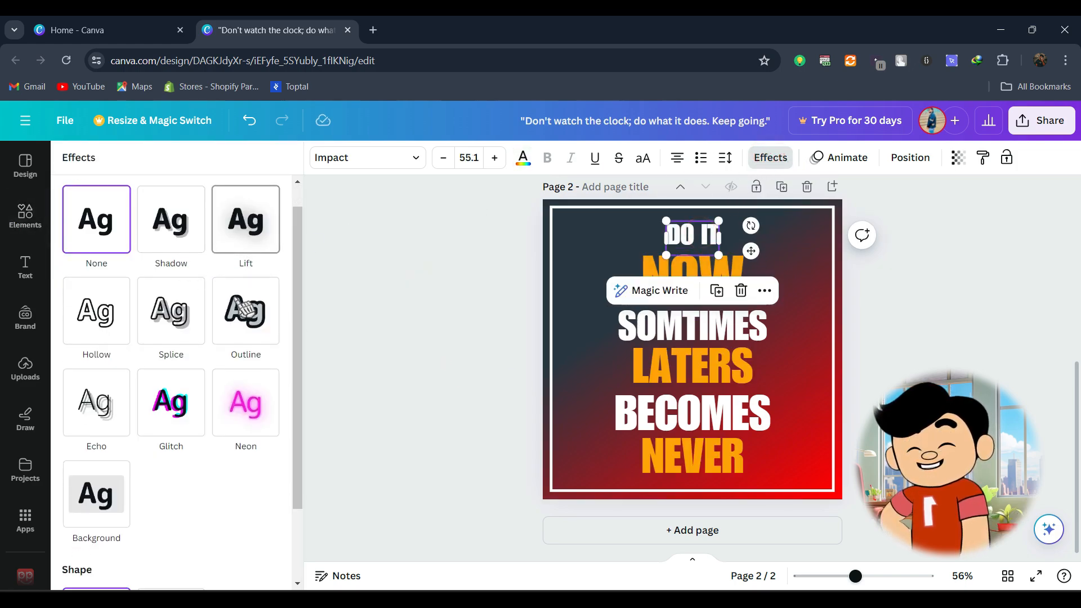
scroll(181, 298, "up", 3)
left_click(397, 281)
left_click(411, 310)
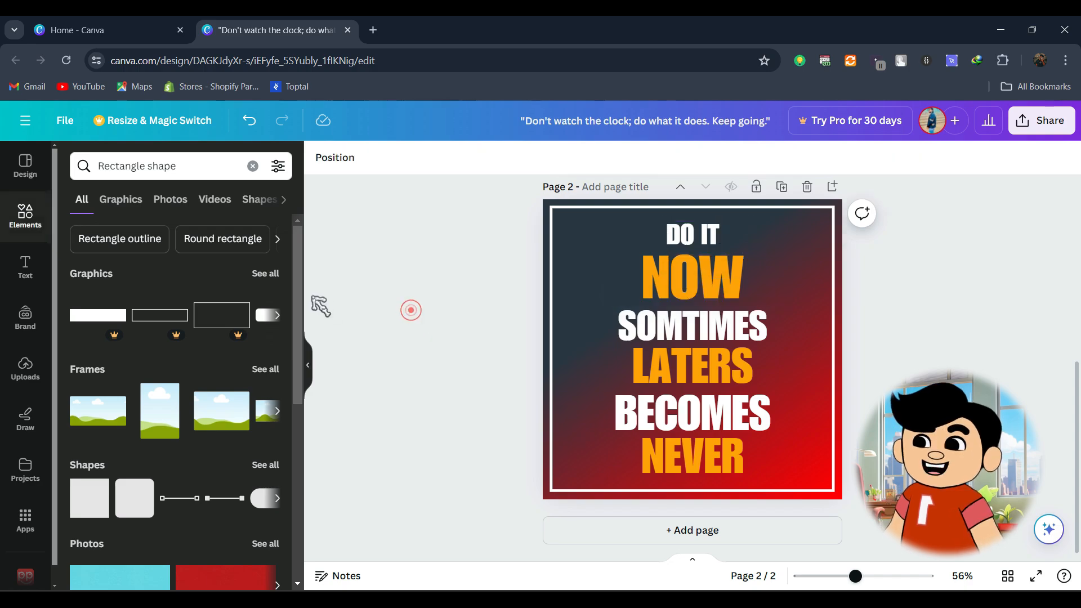
Step: Search the elements for "texture effect", limit the results to graphics and add the black speckled texture to page 2
type("texture effect")
key("Return")
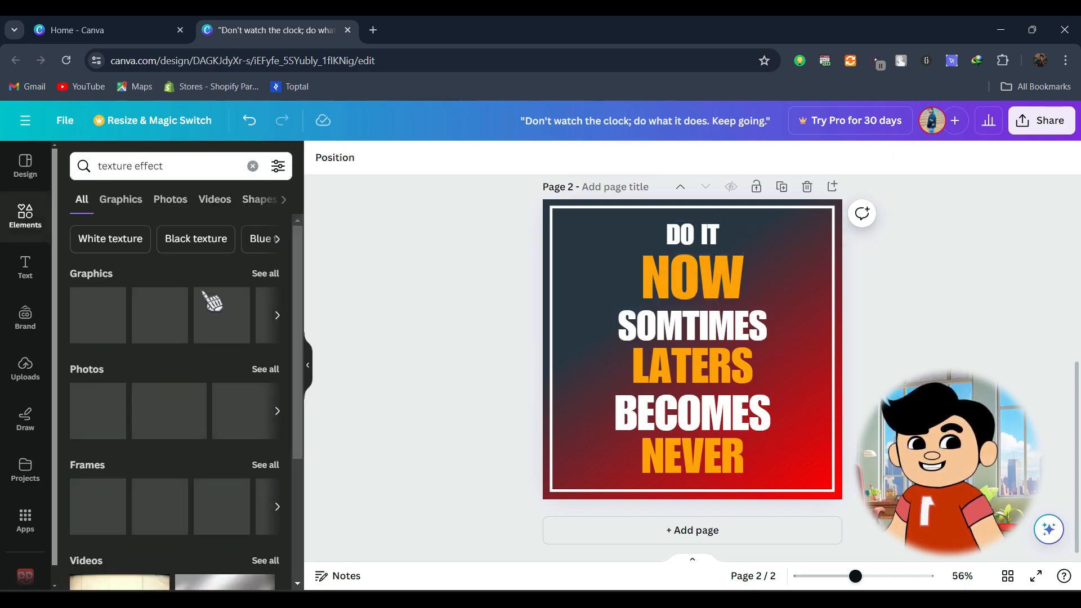
left_click(138, 203)
scroll(82, 323, "down", 5)
left_click_drag(158, 333, 624, 333)
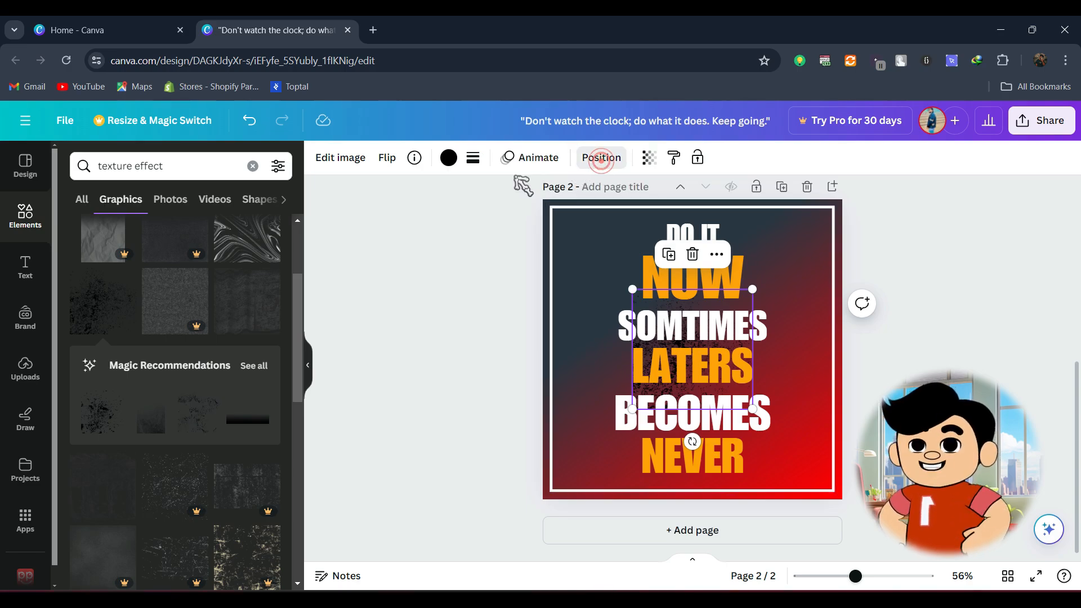
Step: Move the speckled texture's layer to the top of the stack, above all the text lines
left_click(600, 158)
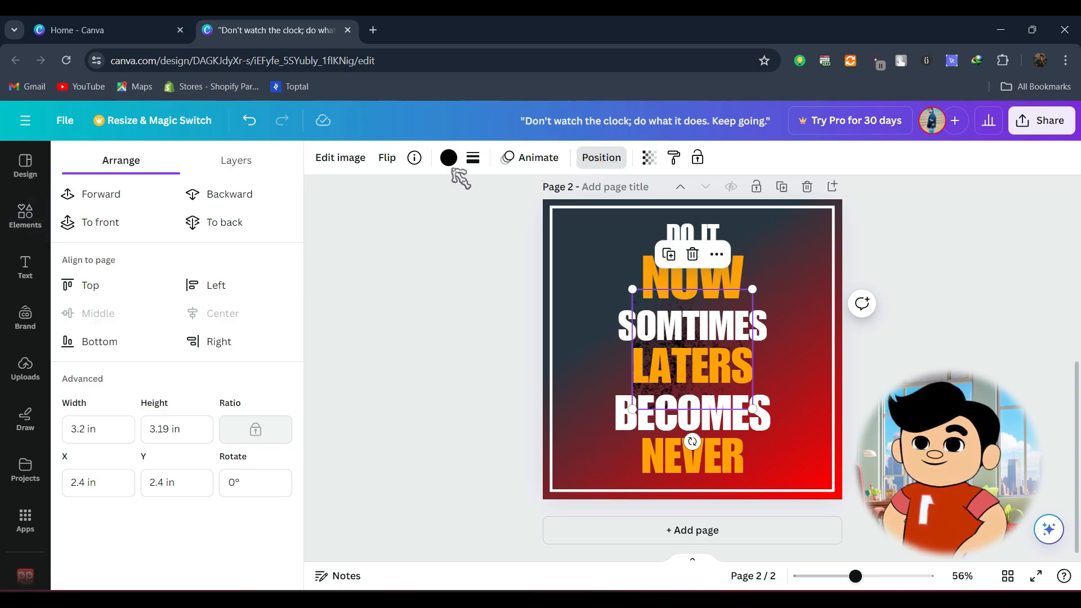
left_click(243, 170)
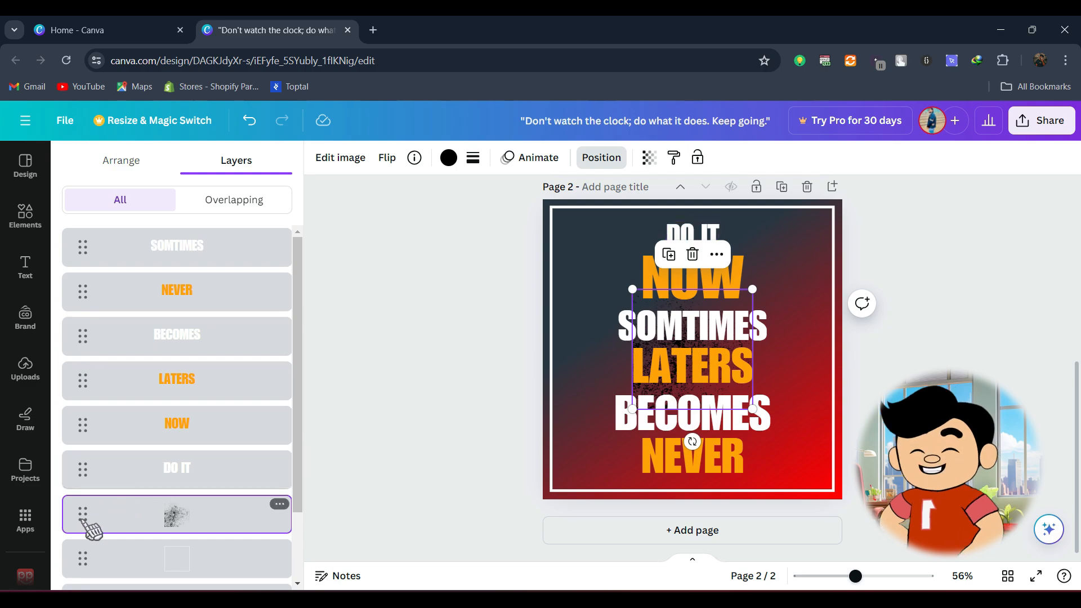
left_click_drag(93, 452, 84, 248)
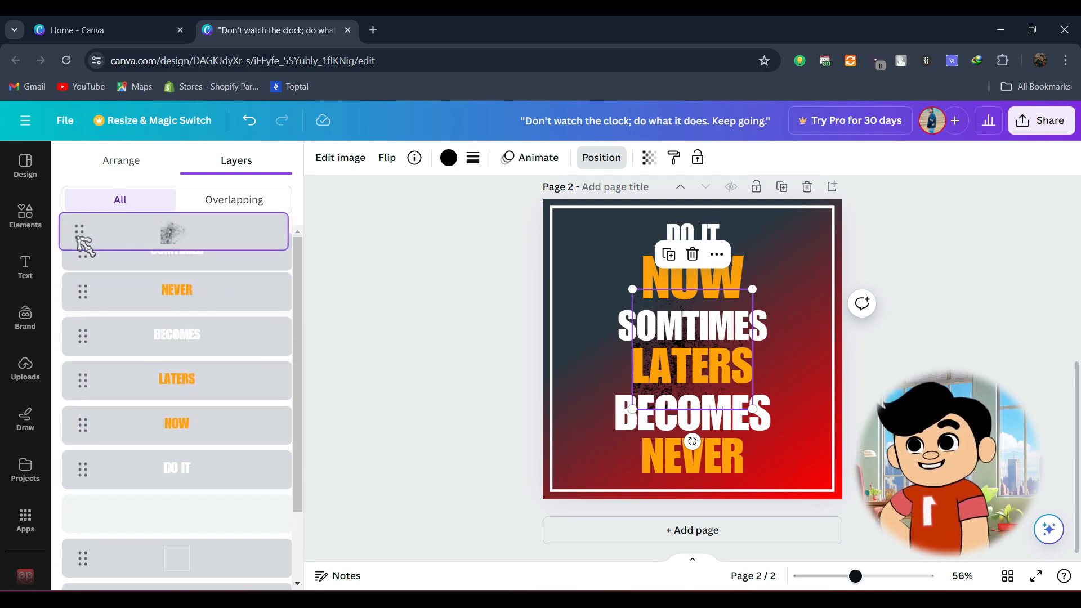
Step: Shrink the speckled texture and place small copies over the letters of NOW, including the foot of the W
left_click_drag(145, 272, 256, 321)
left_click_drag(753, 409, 645, 286)
scroll(648, 265, "up", 6)
left_click_drag(693, 413, 609, 403)
left_click(331, 337)
scroll(326, 338, "down", 4)
left_click_drag(608, 366, 773, 366)
scroll(811, 327, "up", 5)
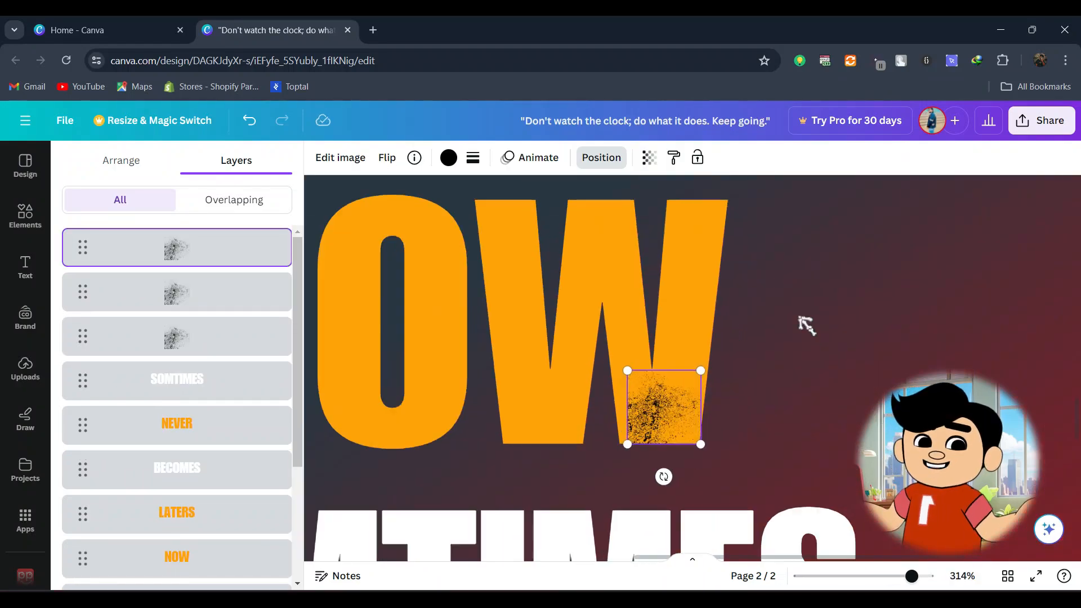
Step: Position another small texture copy over the upper end of the W in NOW and adjust its size
left_click_drag(665, 406, 691, 229)
scroll(710, 236, "up", 3)
left_click_drag(740, 307, 702, 248)
left_click(816, 321)
scroll(816, 321, "down", 8)
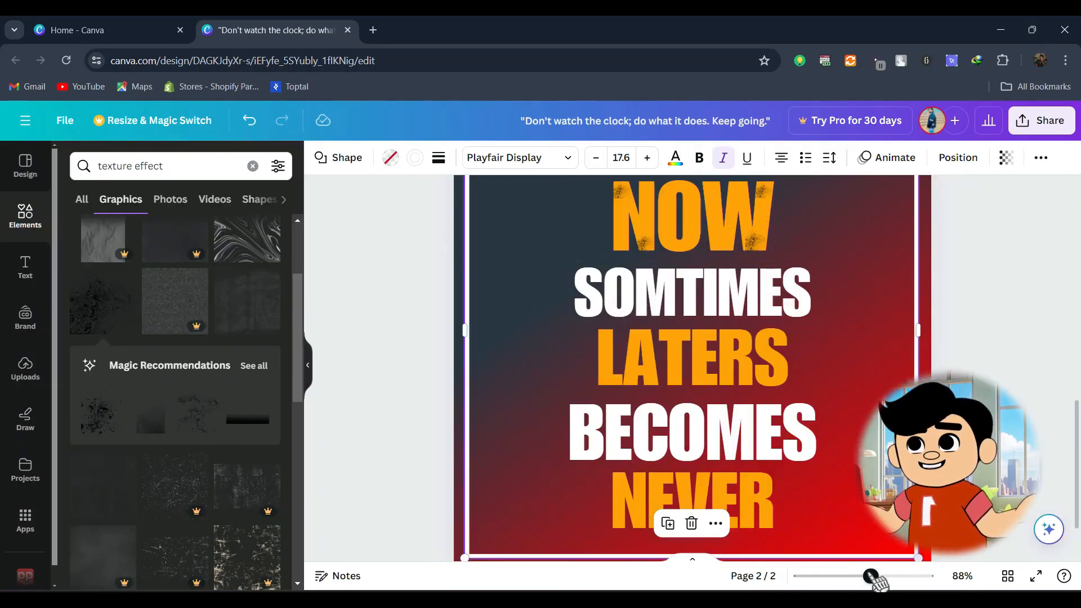
left_click_drag(870, 576, 857, 576)
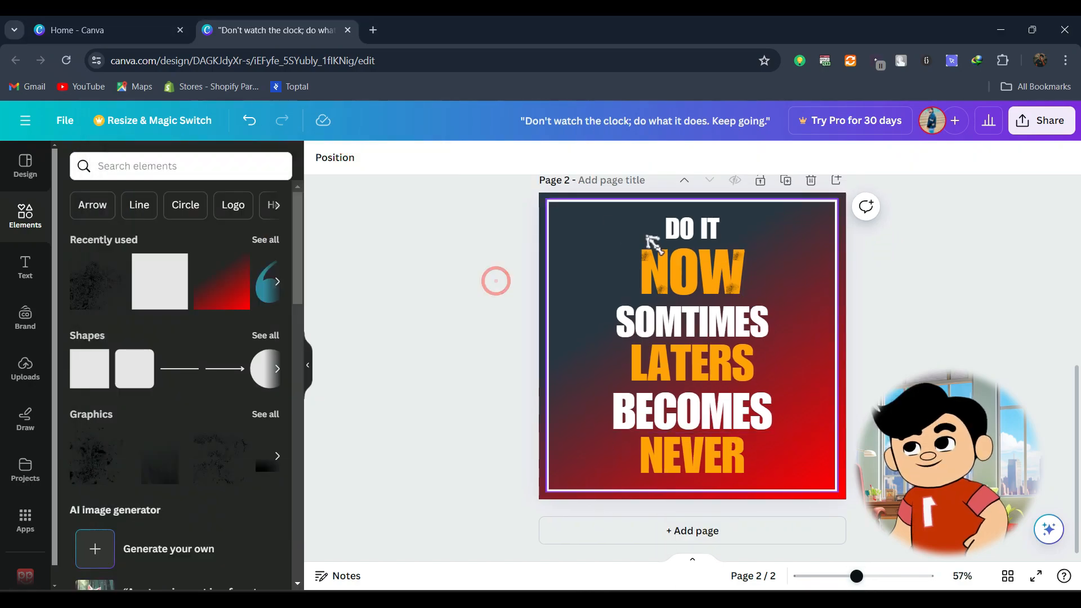
Step: Insert the recently used quotation mark graphic, shrink it and place it just before DO IT
left_click(265, 286)
right_click(808, 346)
left_click_drag(732, 345, 621, 255)
mouse_move(849, 389)
left_click(732, 414)
left_click_drag(670, 301, 566, 223)
key("ctrl+z")
Step: Colour the quotation mark orange and place a flipped copy beside the end of NEVER as the closing mark
left_click(448, 158)
left_click_drag(650, 216, 763, 444)
left_click(269, 242)
left_click(653, 225)
left_click(387, 158)
left_click(439, 223)
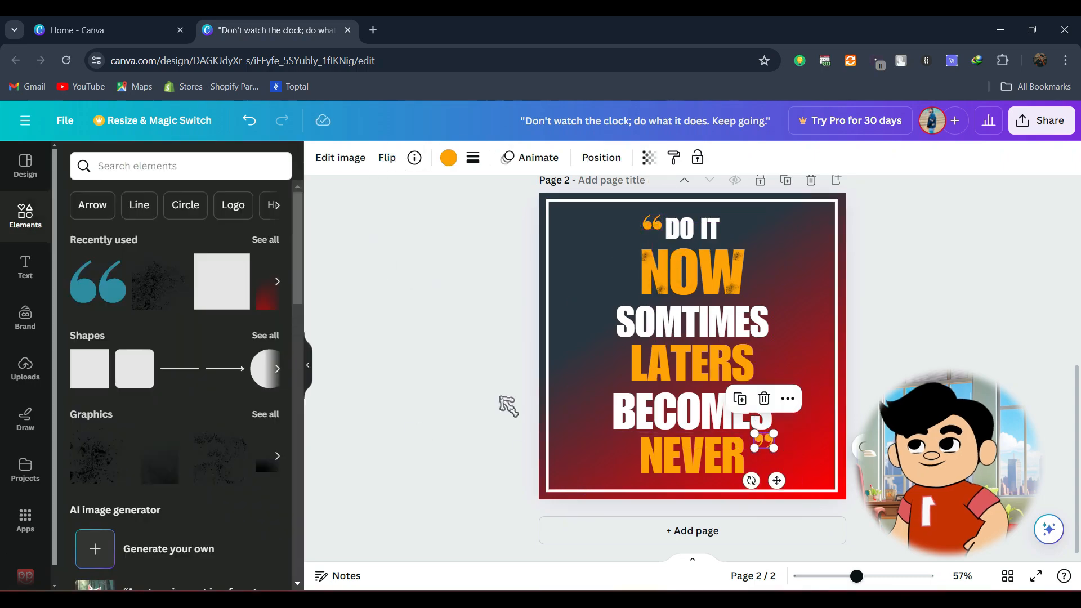
Step: Change the closing quotation mark's colour to white
left_click(448, 158)
left_click(115, 241)
left_click(428, 290)
Step: Add the subheading text "{TECH AI}", place it in the frame's lower right corner and adjust its font and size
left_click(25, 267)
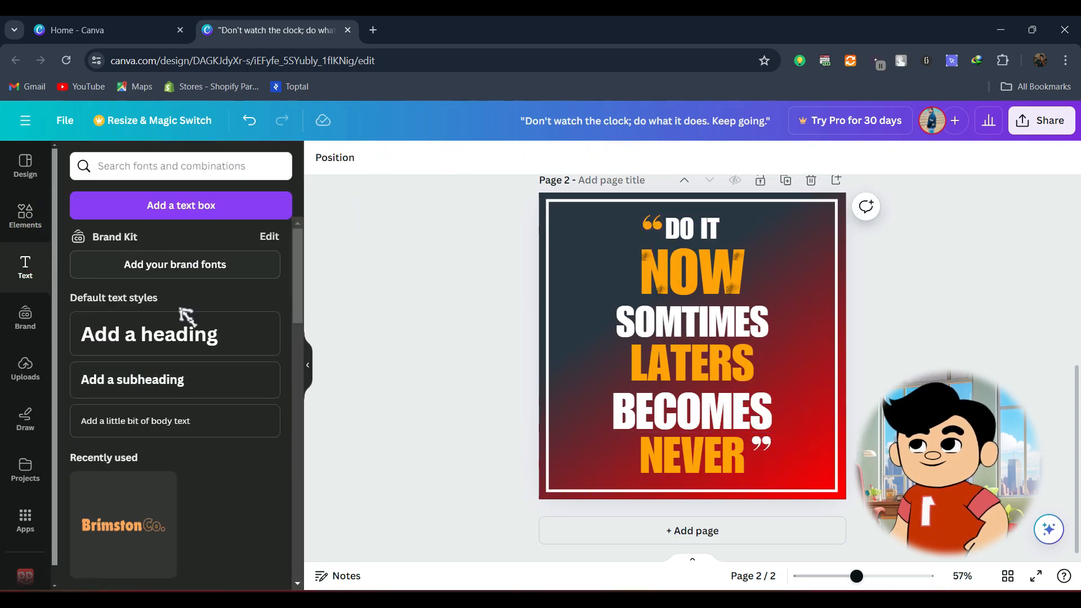
left_click(179, 378)
type("TECH AI}")
left_click_drag(692, 346, 798, 476)
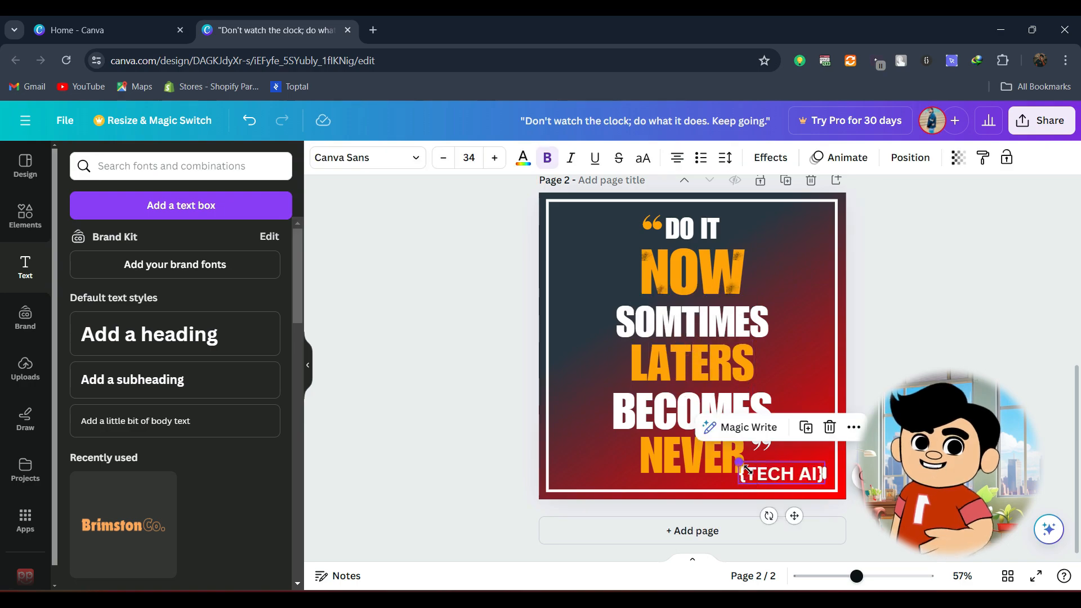
left_click(367, 157)
left_click(124, 380)
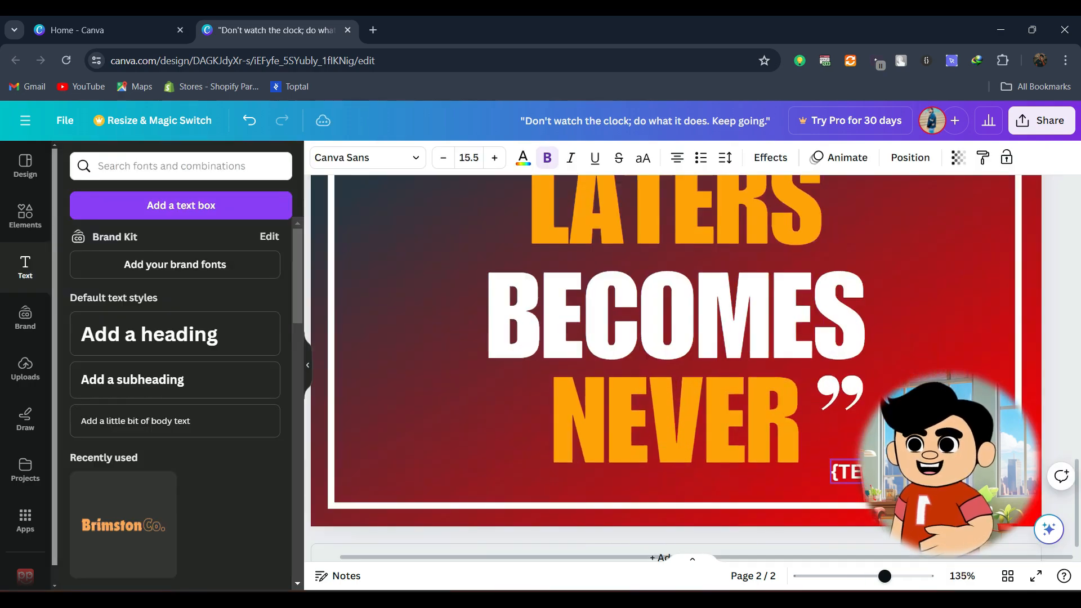